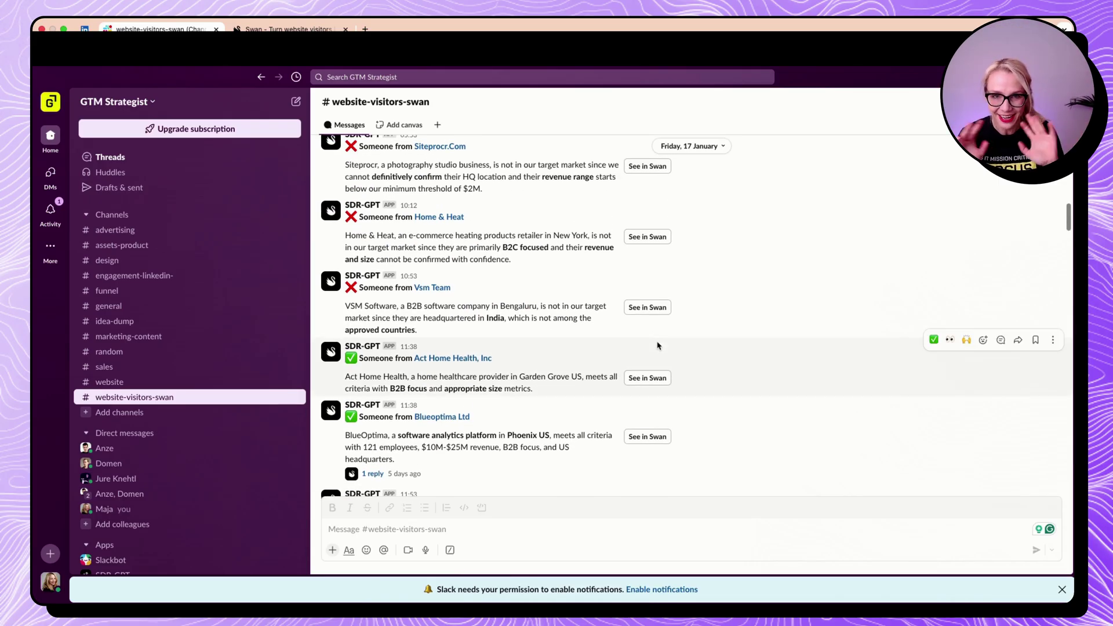
# Scroll through the Slack visitor channel to review the qualified and rejected company posts.
pyautogui.scroll(-2, 657, 348)
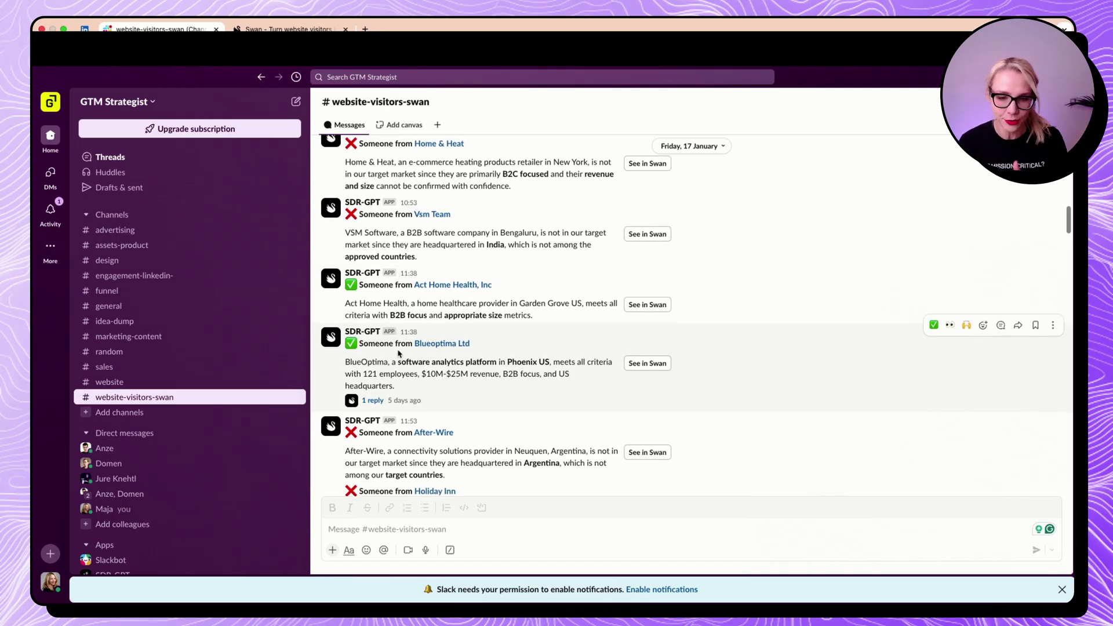
pyautogui.scroll(2, 400, 319)
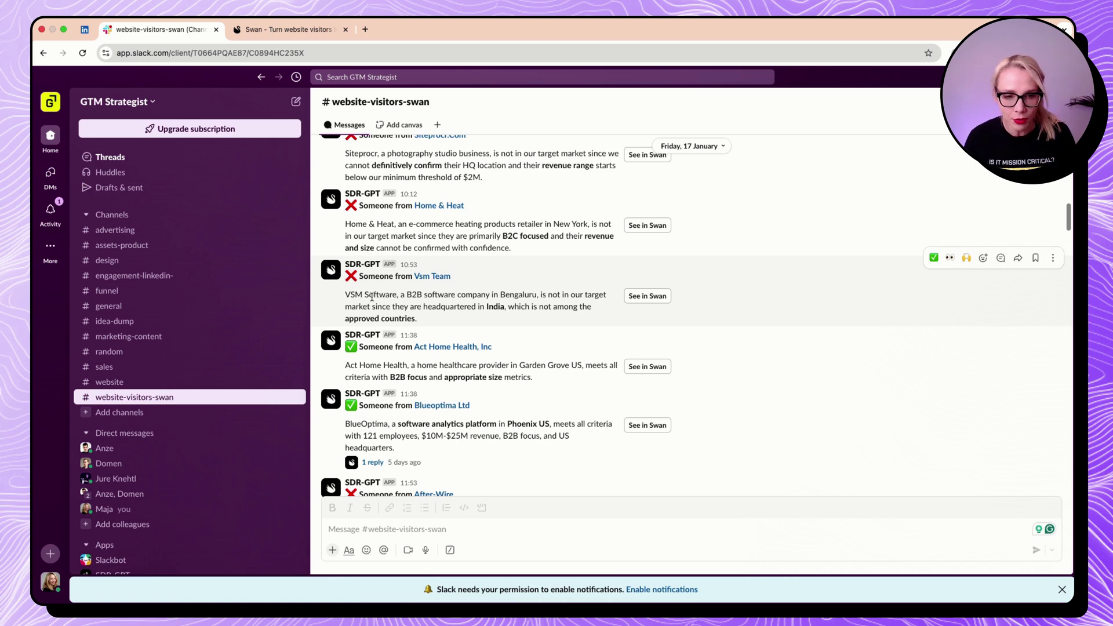
pyautogui.scroll(-3, 510, 309)
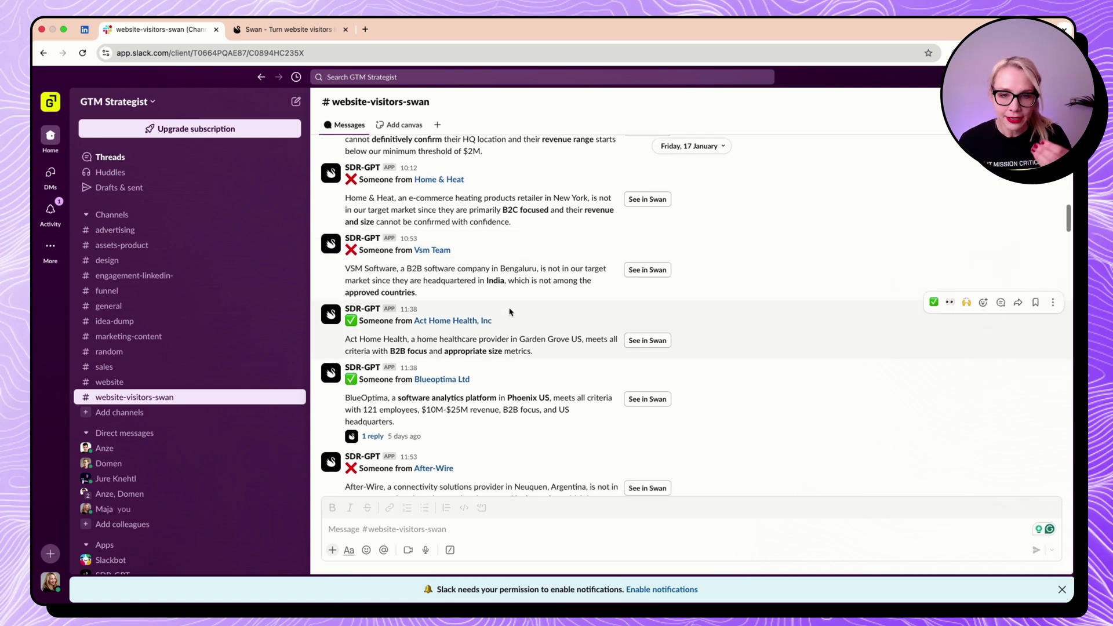
pyautogui.scroll(-5, 510, 311)
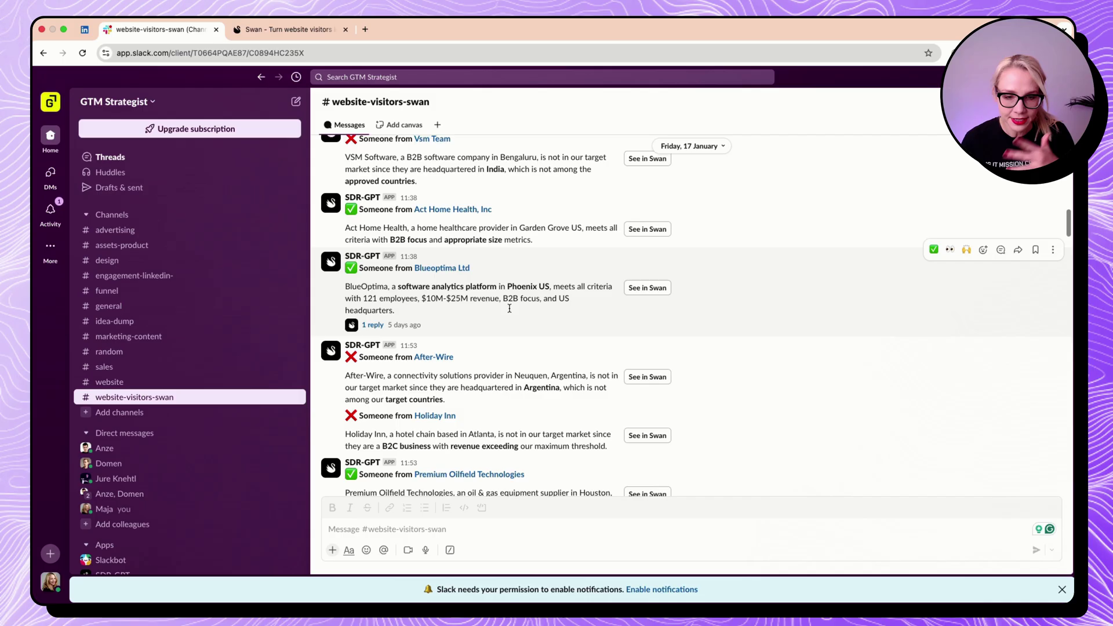
pyautogui.scroll(-4, 510, 309)
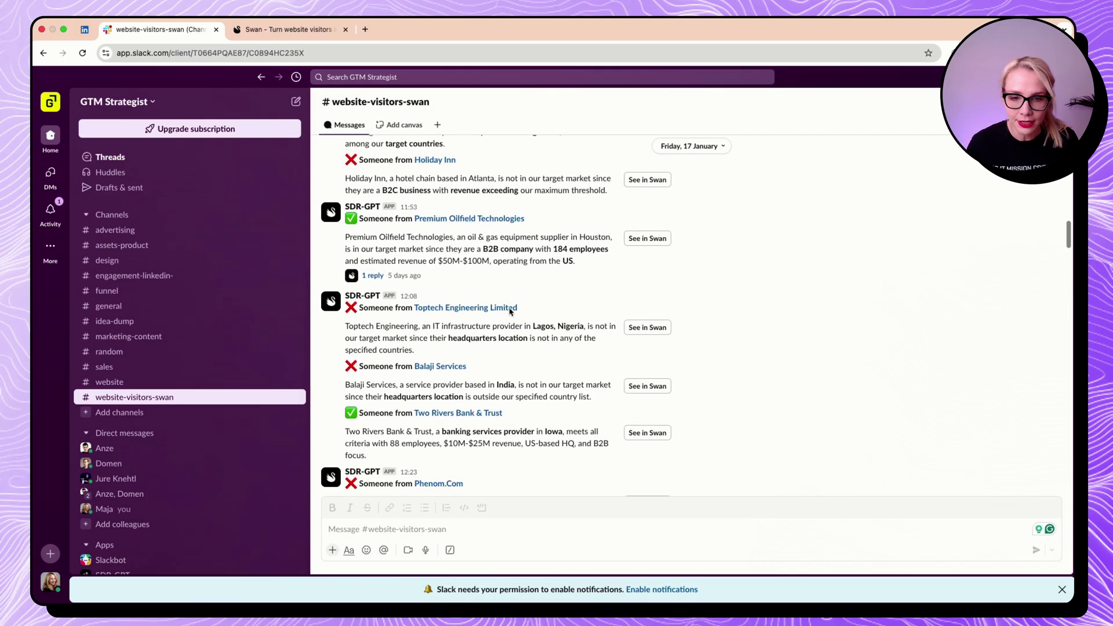
pyautogui.scroll(1, 510, 311)
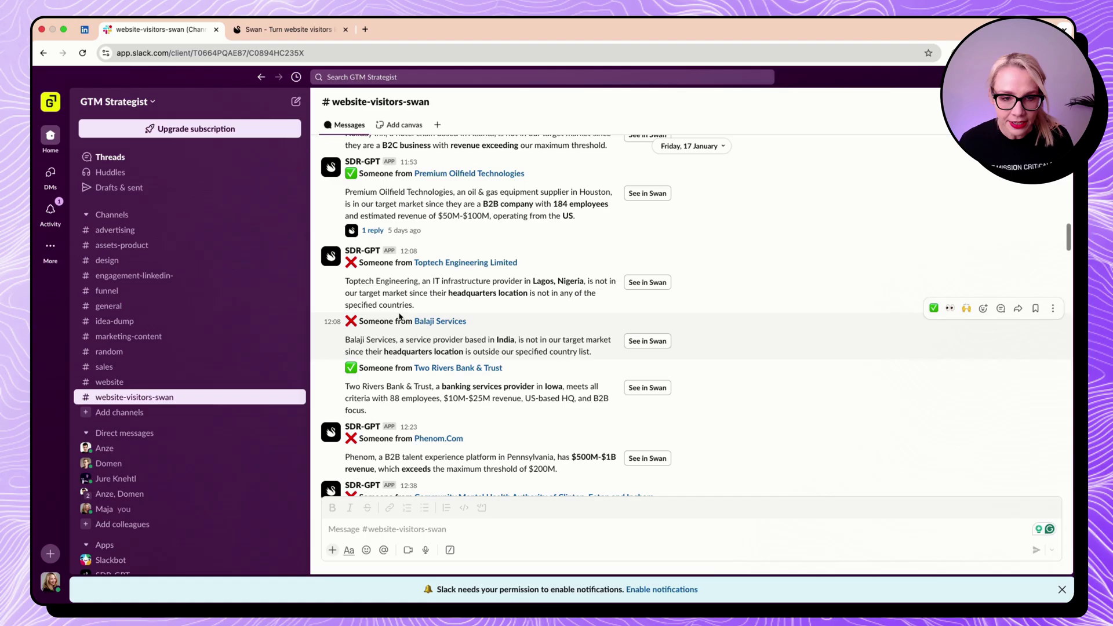
# Open the Premium Oilfield Technologies thread, then switch to yesterday's Spread Gmbh thread.
pyautogui.click(372, 230)
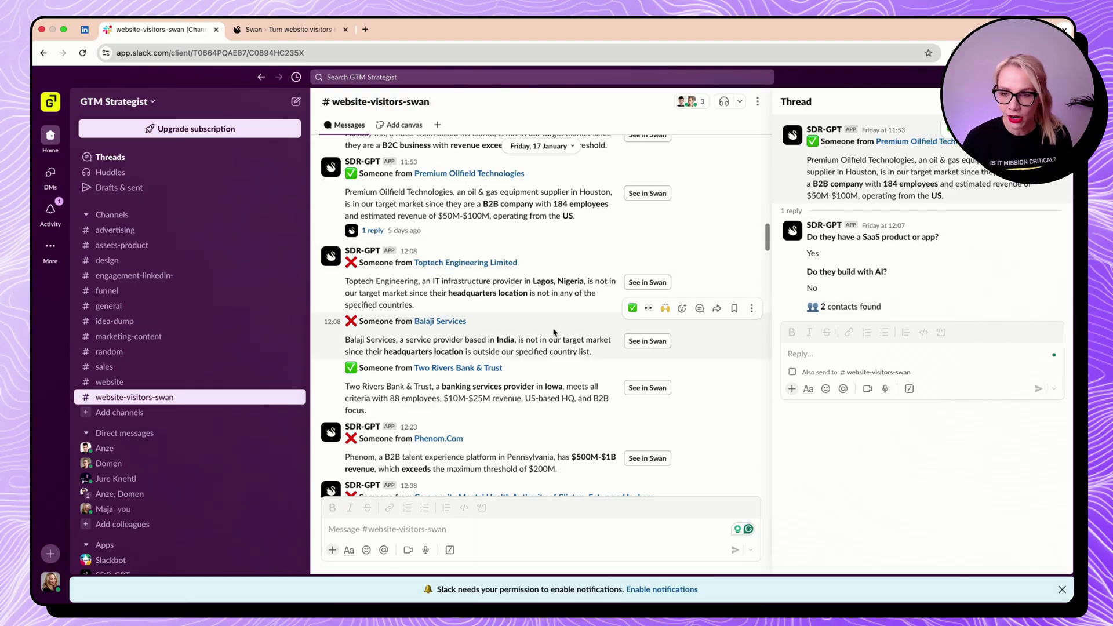
pyautogui.scroll(-3, 554, 325)
pyautogui.scroll(-15, 554, 325)
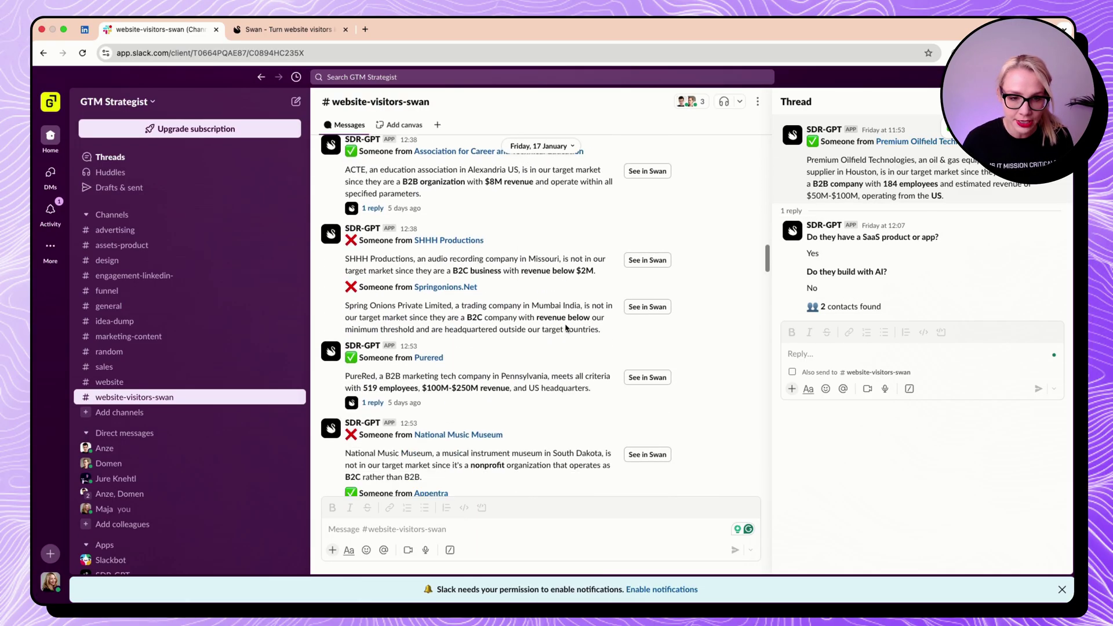
pyautogui.scroll(-15, 570, 327)
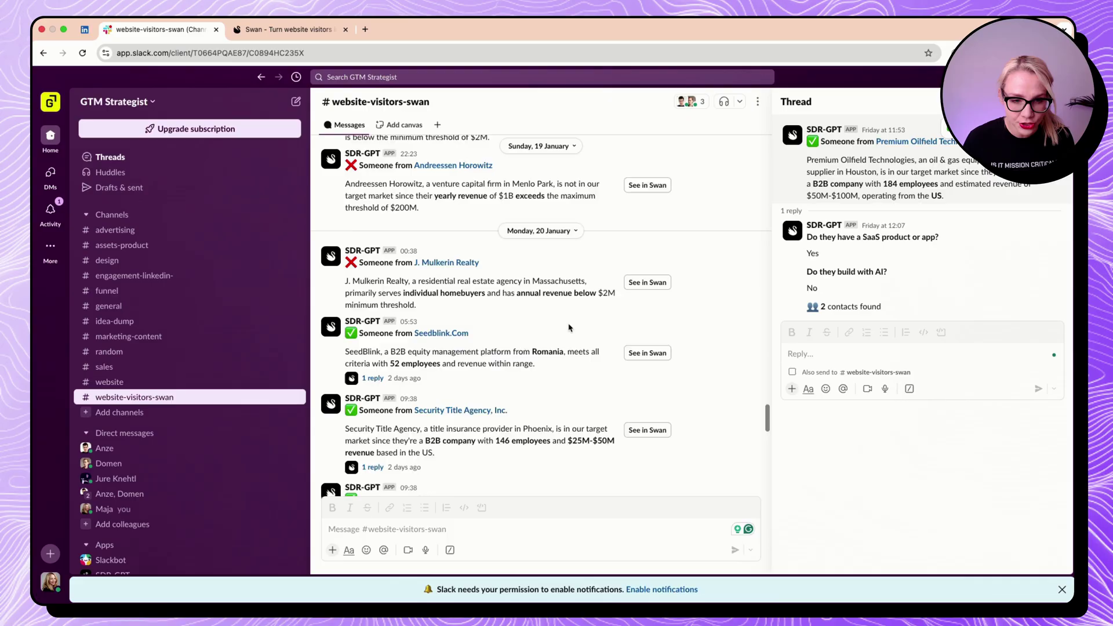
pyautogui.scroll(-10, 570, 326)
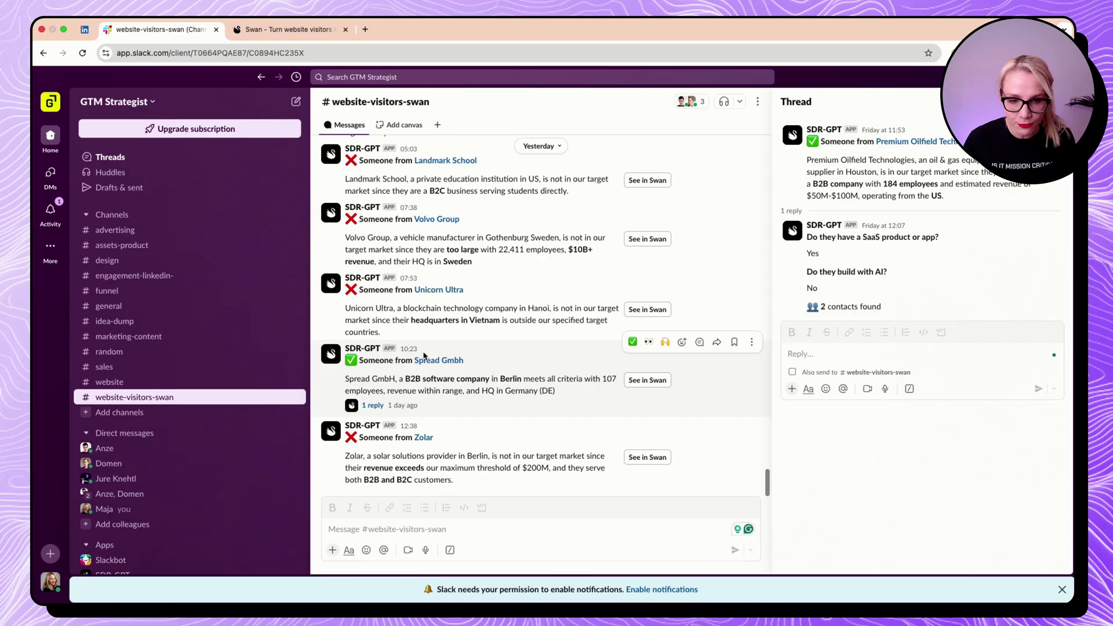
pyautogui.click(372, 406)
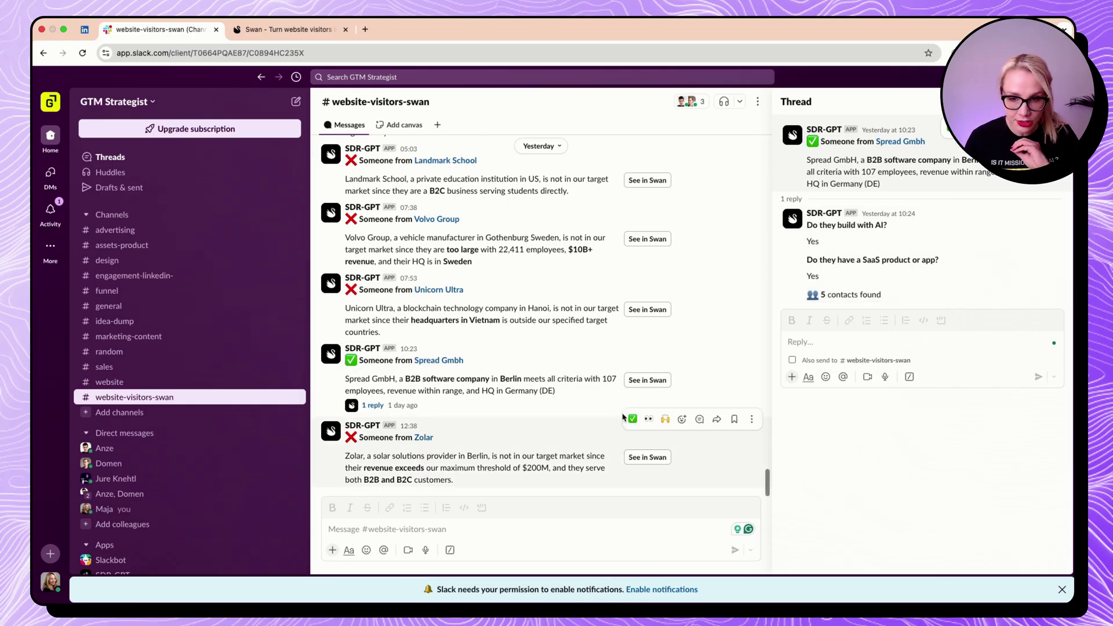
# View the Spread Gmbh visitor in Swan from its Slack post.
pyautogui.click(642, 388)
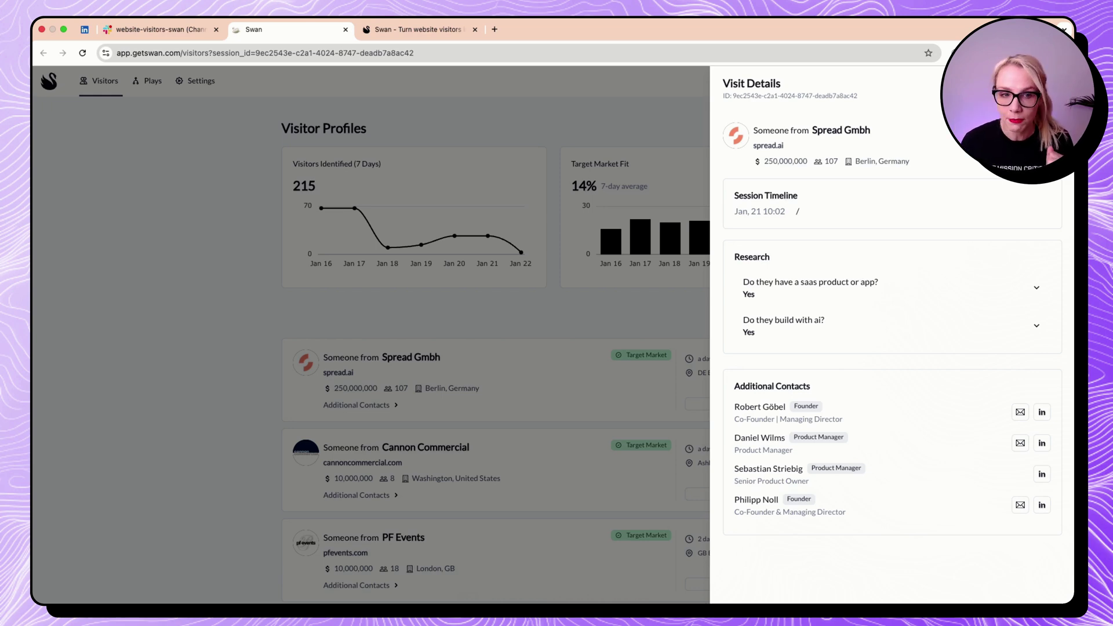
# Close the Spread Gmbh details and review the visitor list and its 14% target-market fit.
pyautogui.click(693, 280)
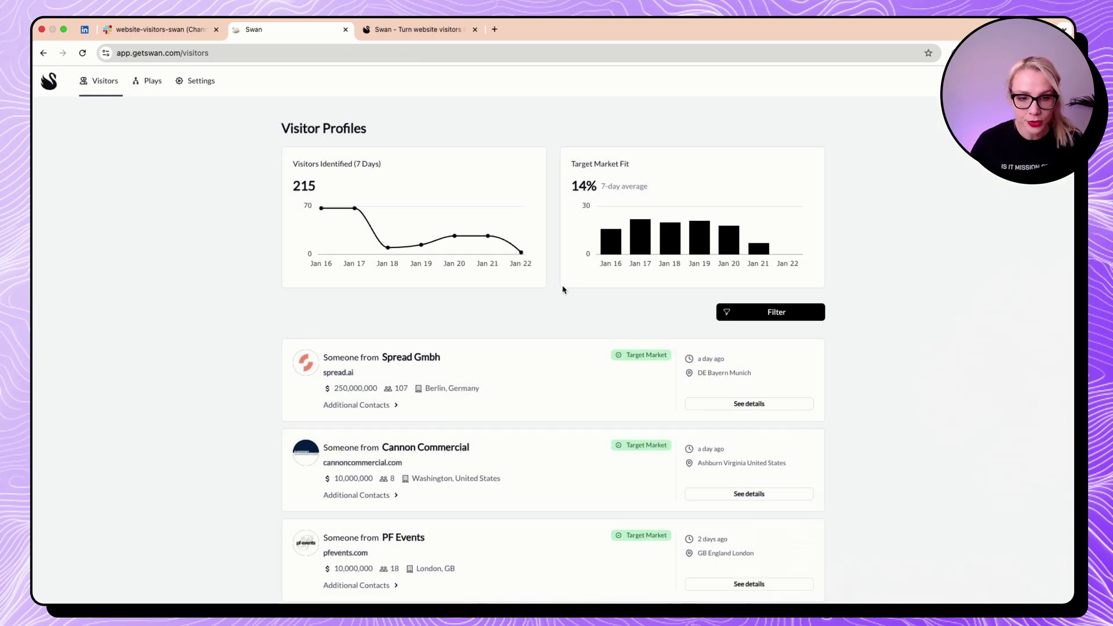
pyautogui.scroll(-3, 431, 352)
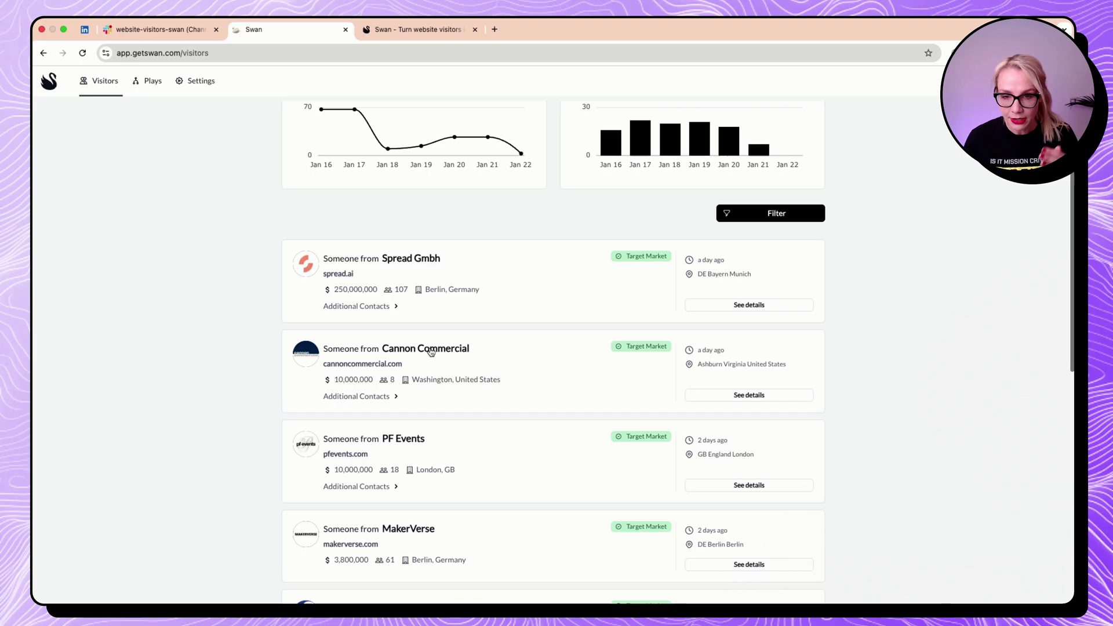
pyautogui.scroll(-5, 525, 319)
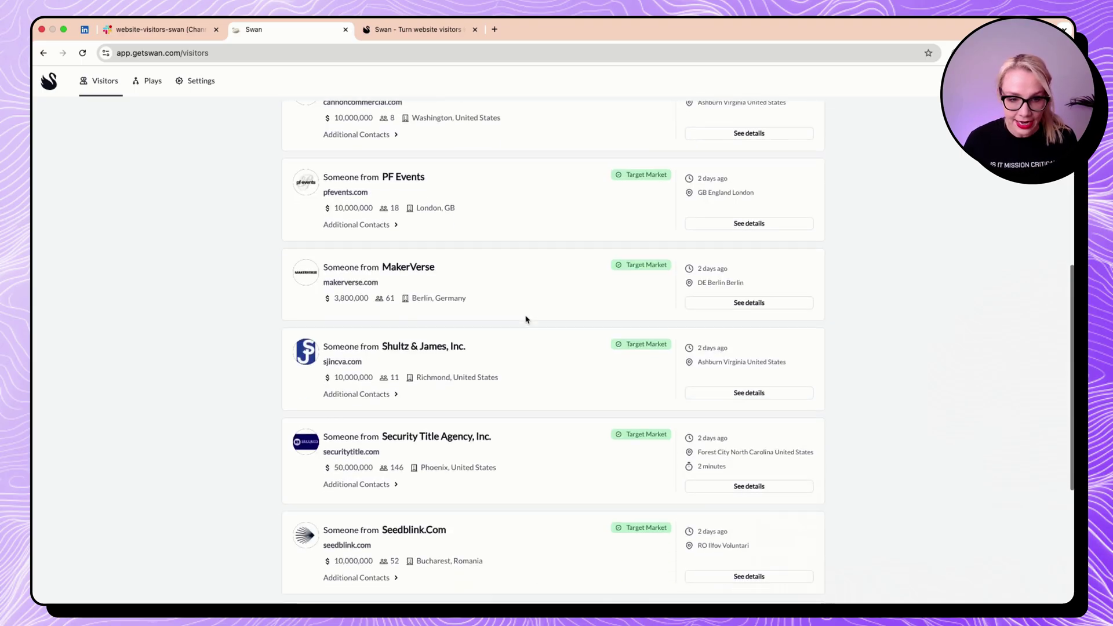
pyautogui.scroll(-5, 526, 319)
pyautogui.scroll(4, 526, 320)
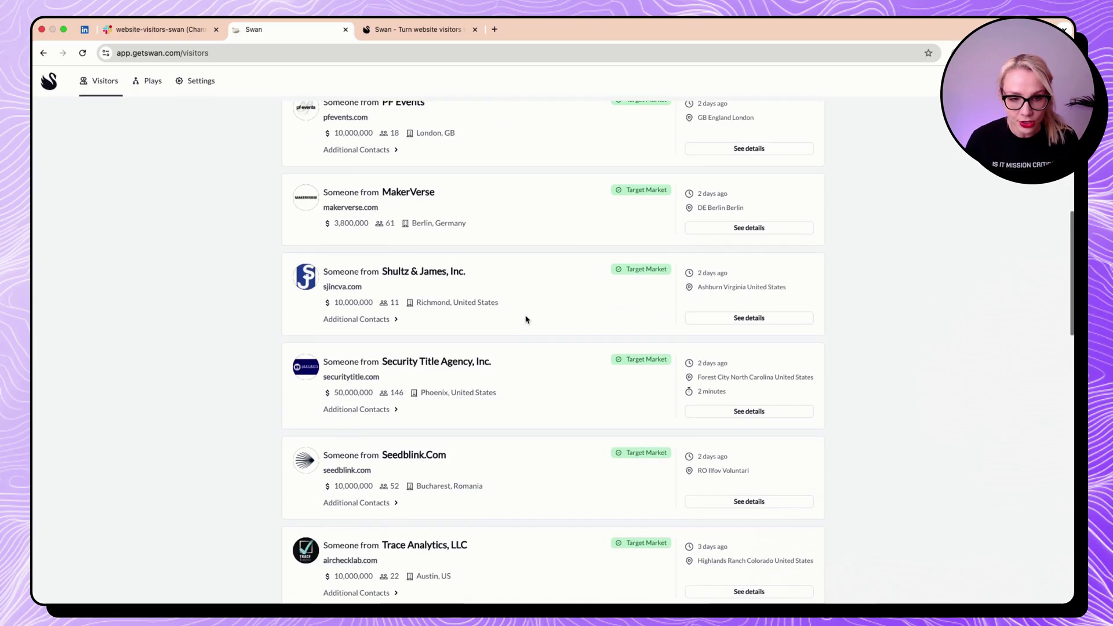
pyautogui.scroll(8, 525, 320)
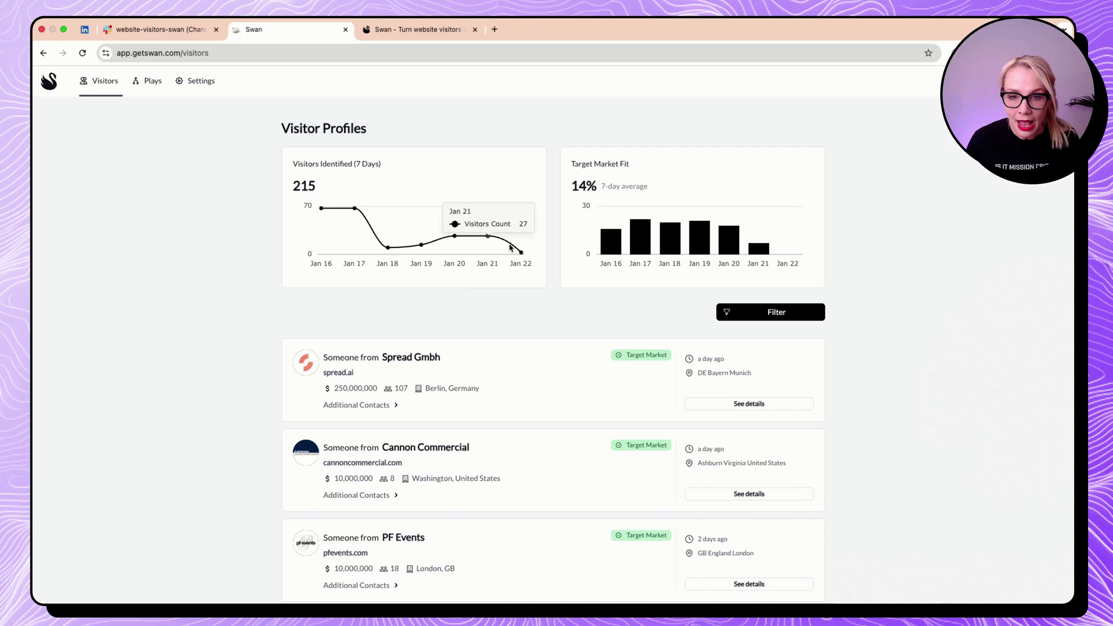
pyautogui.moveTo(570, 185); pyautogui.dragTo(593, 185)
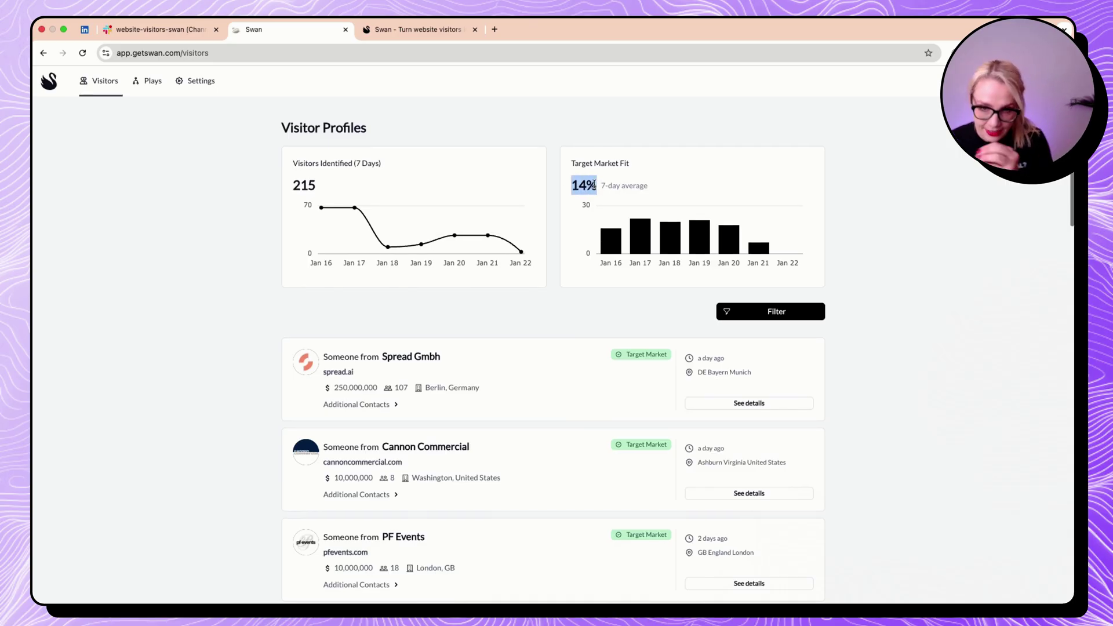
pyautogui.click(650, 297)
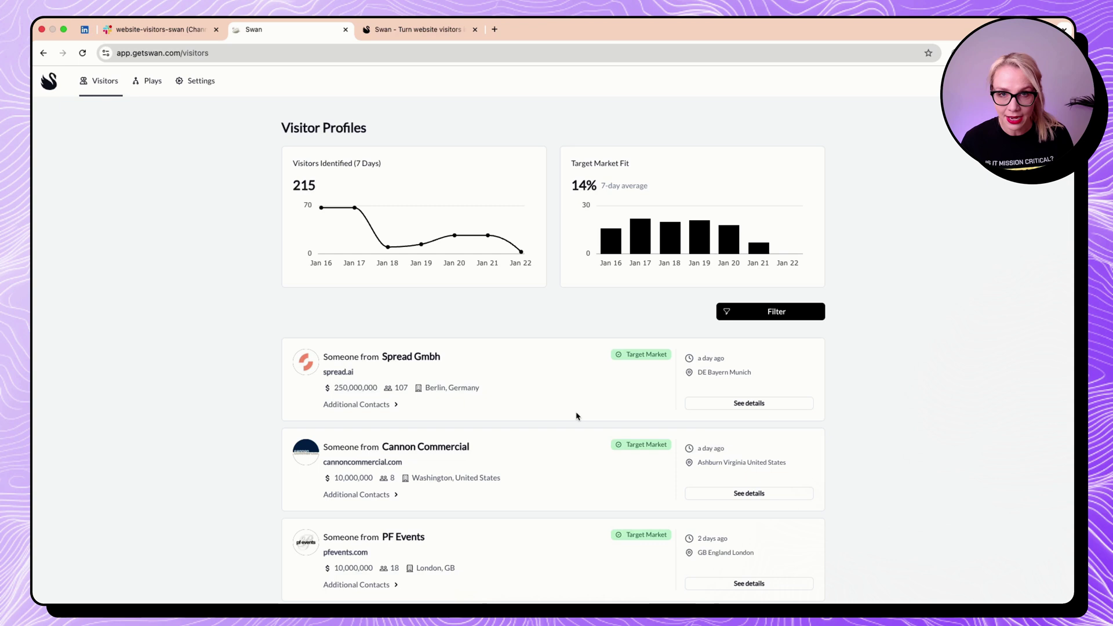
# Review the Target Market profile: B2B, $2M–$200M revenue, 0–1,500 employees, 26 countries.
pyautogui.click(201, 84)
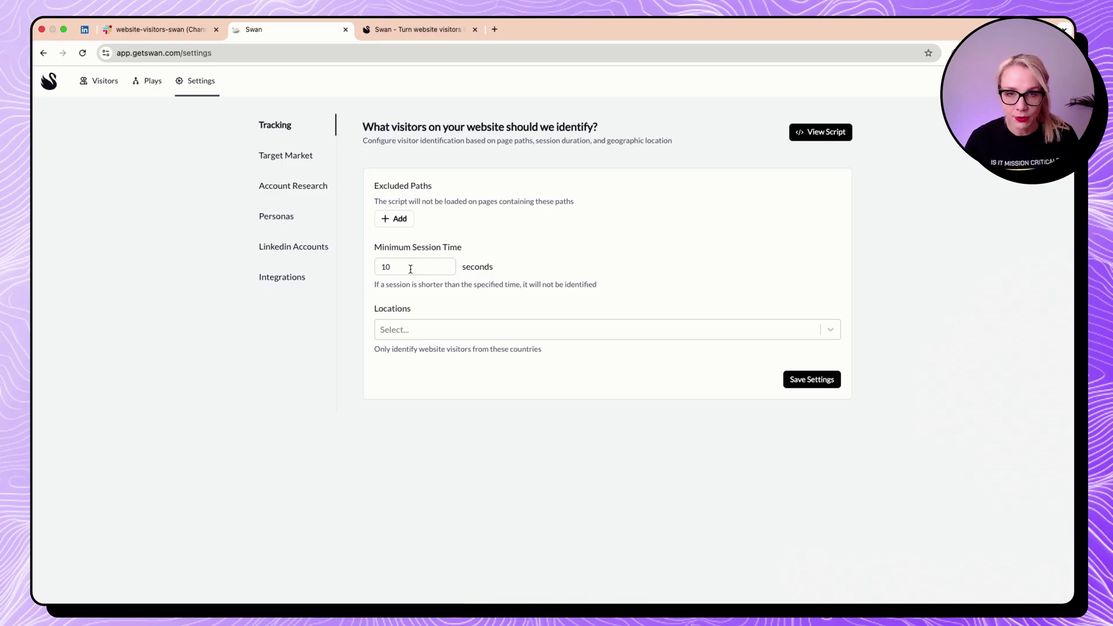
pyautogui.click(287, 156)
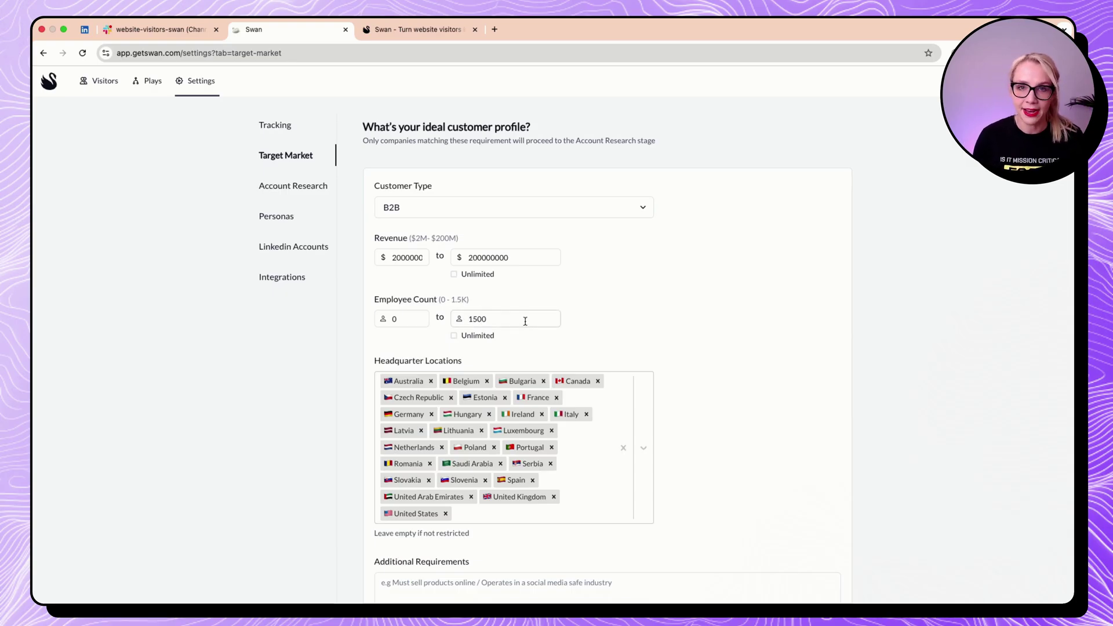
pyautogui.scroll(-1, 435, 272)
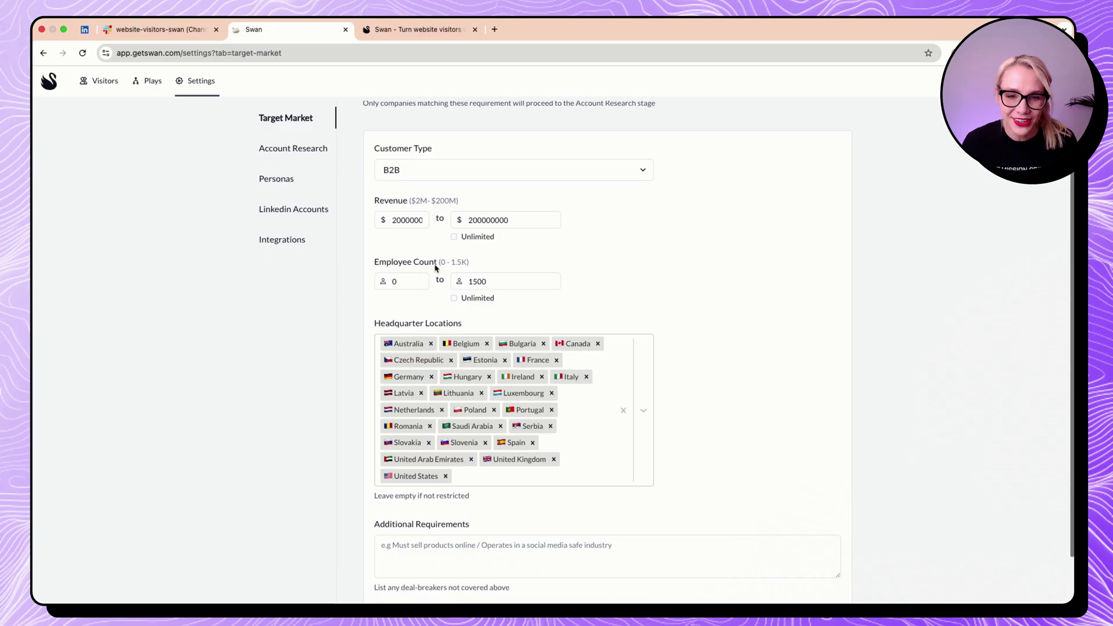
pyautogui.scroll(-1, 418, 251)
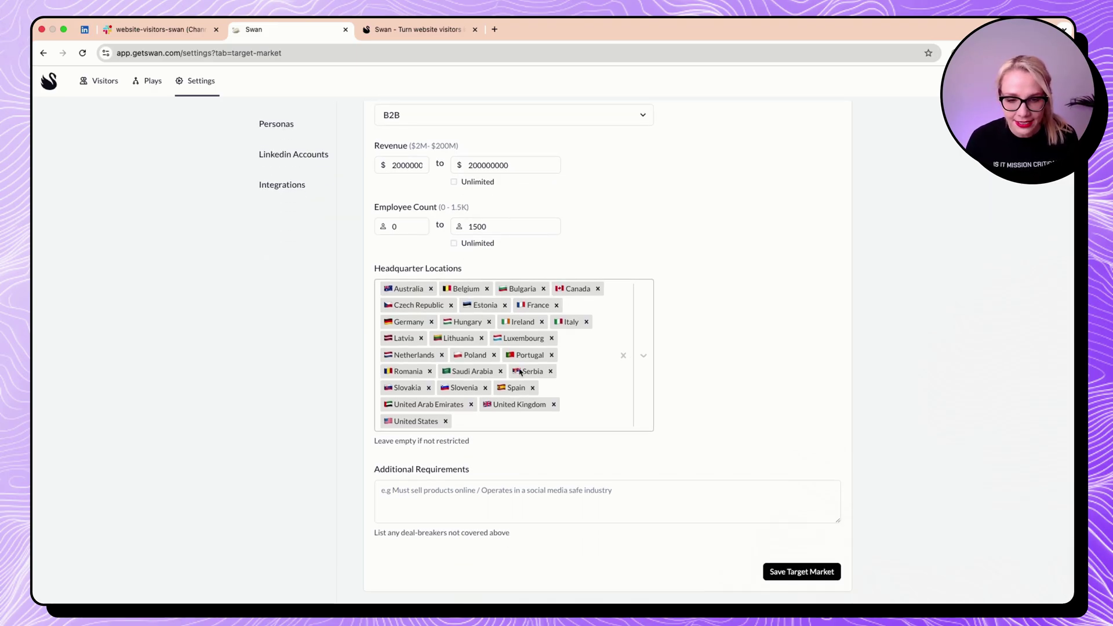
pyautogui.scroll(2, 516, 392)
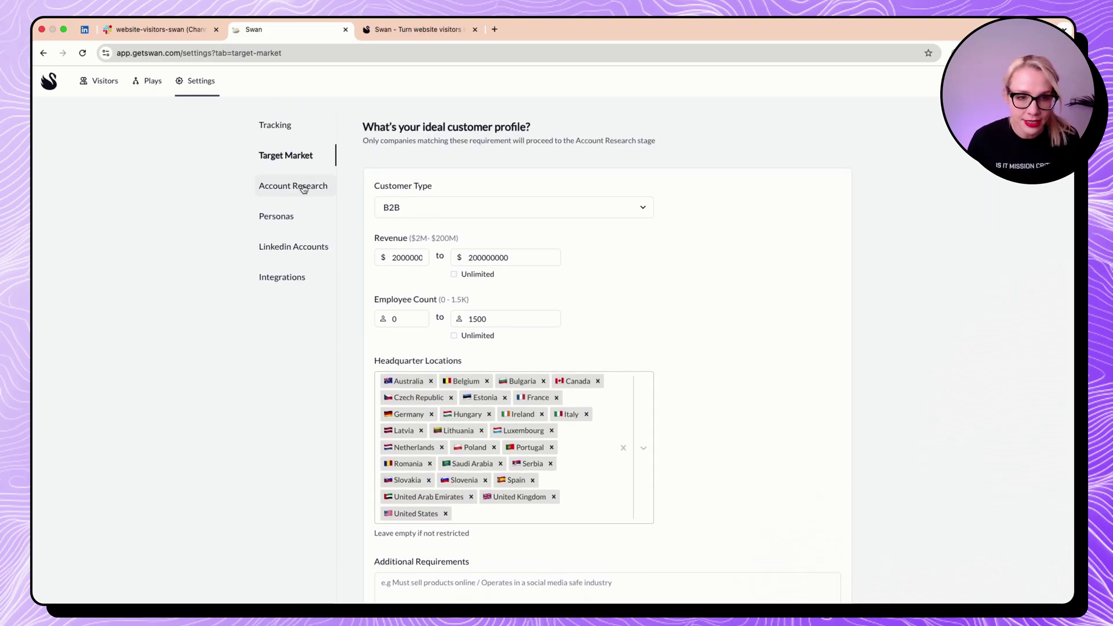
# Go via Account Research to the Personas settings listing Founder and Product Manager.
pyautogui.click(304, 185)
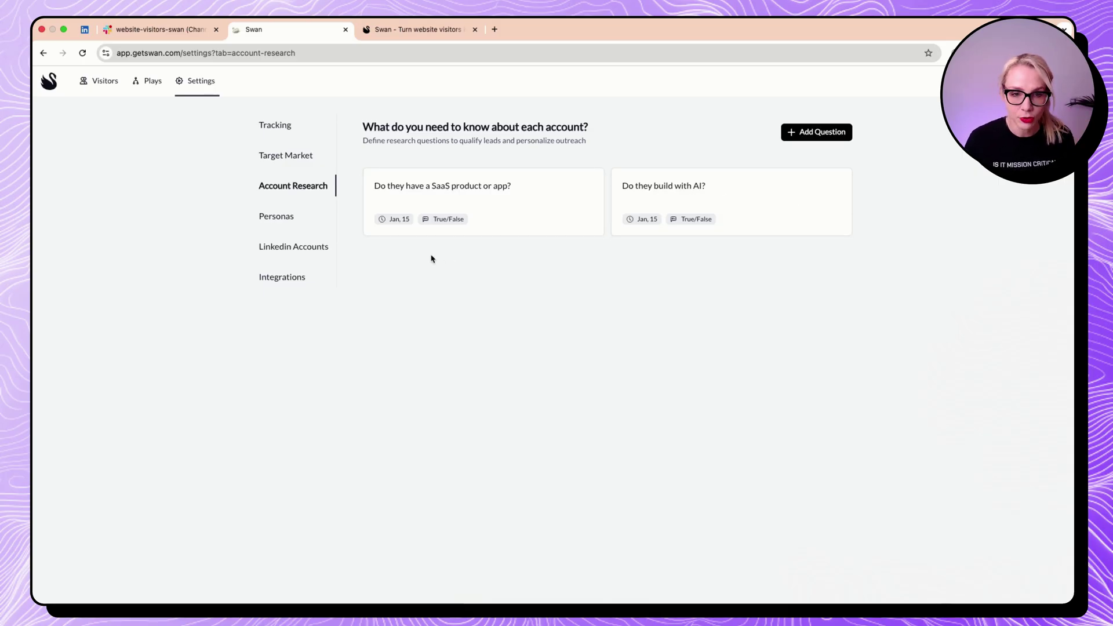
pyautogui.click(298, 223)
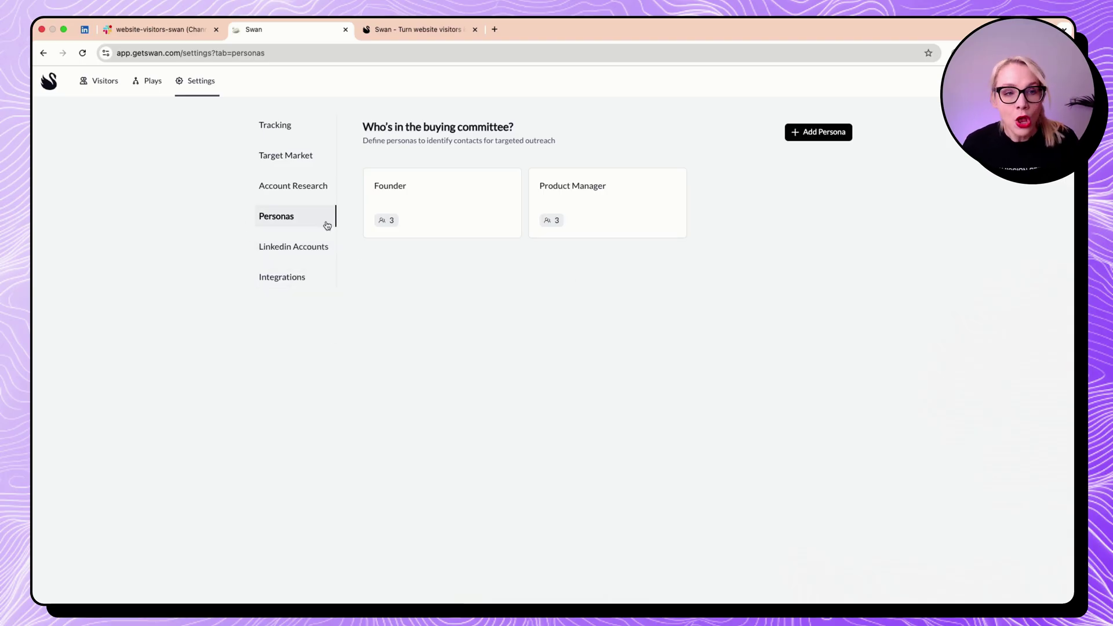
# Return to the Visitors overview showing 215 visitors and 14% target market fit.
pyautogui.click(109, 85)
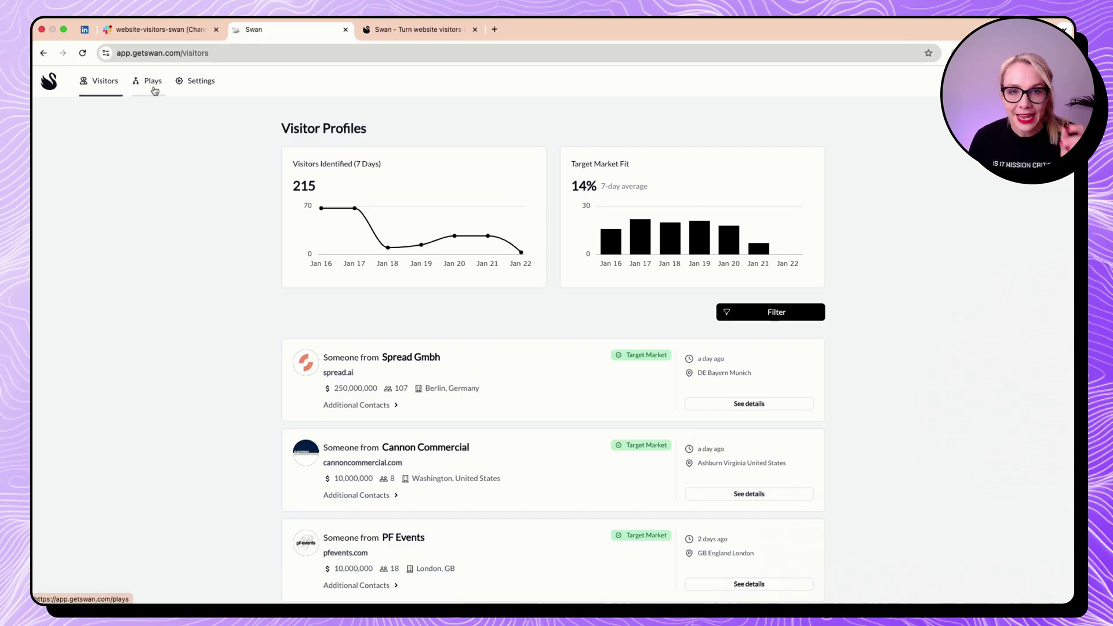
# Pause both existing plays, including the connect play, from the Plays list.
pyautogui.click(153, 82)
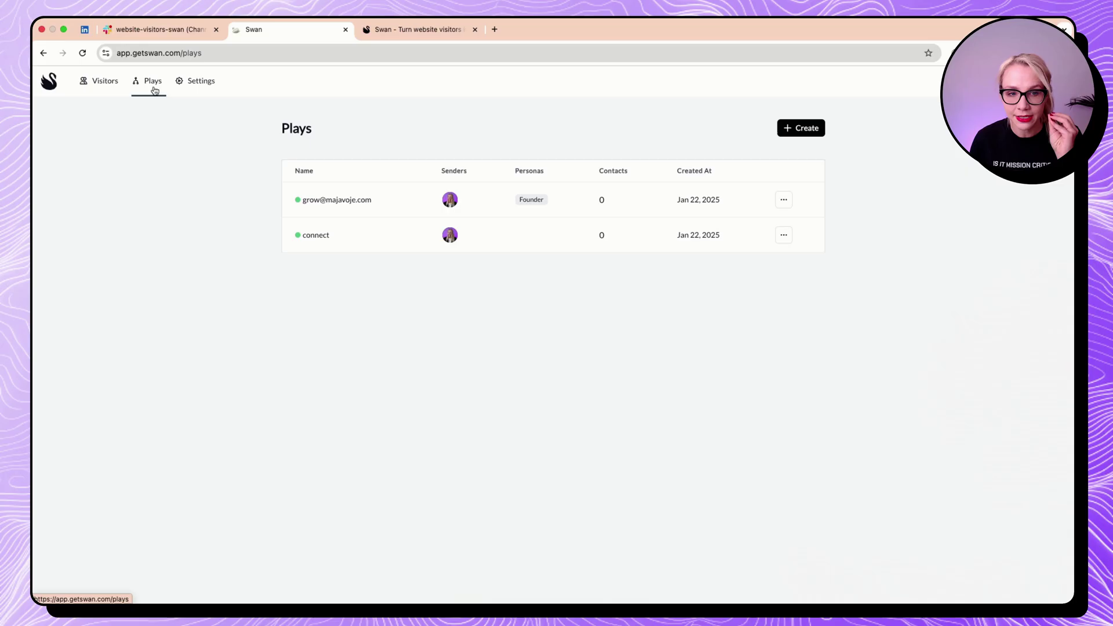
pyautogui.click(788, 206)
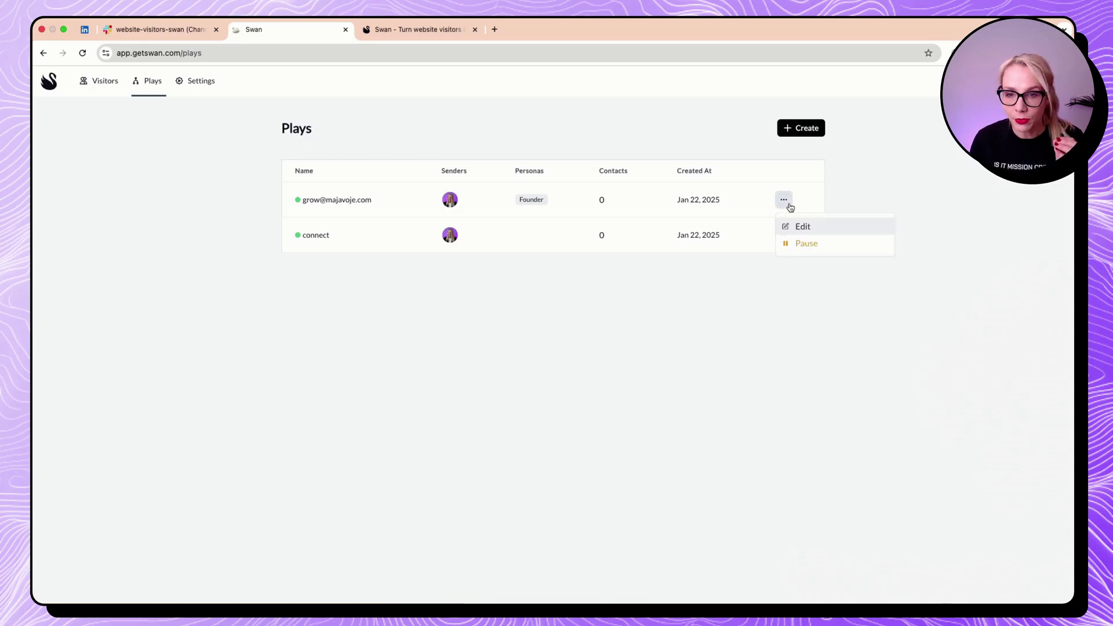
pyautogui.click(814, 248)
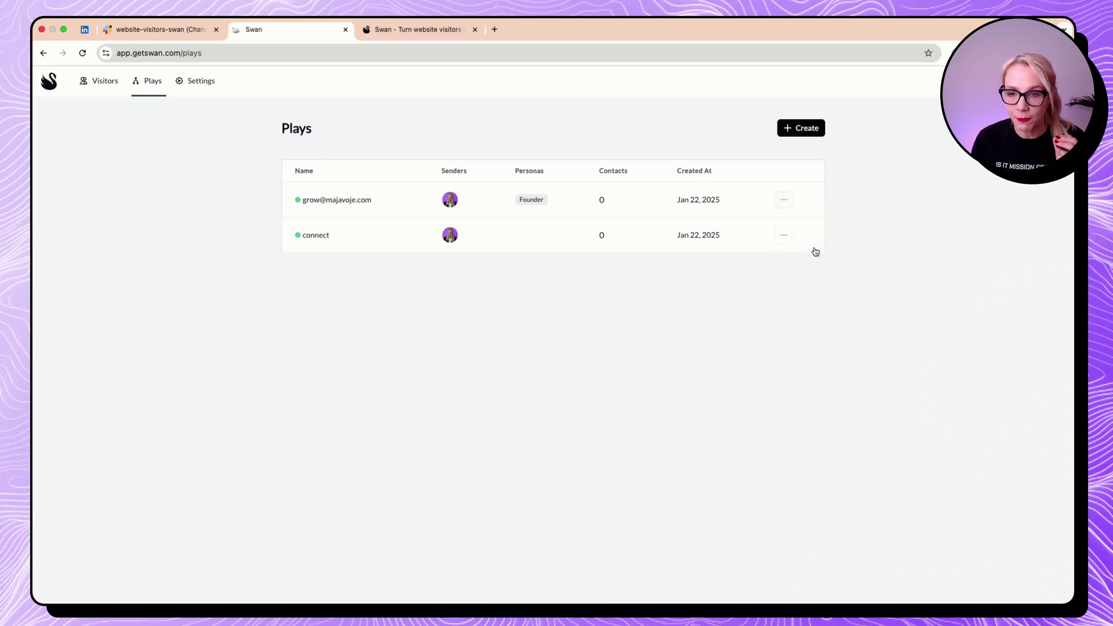
pyautogui.click(783, 235)
pyautogui.click(797, 279)
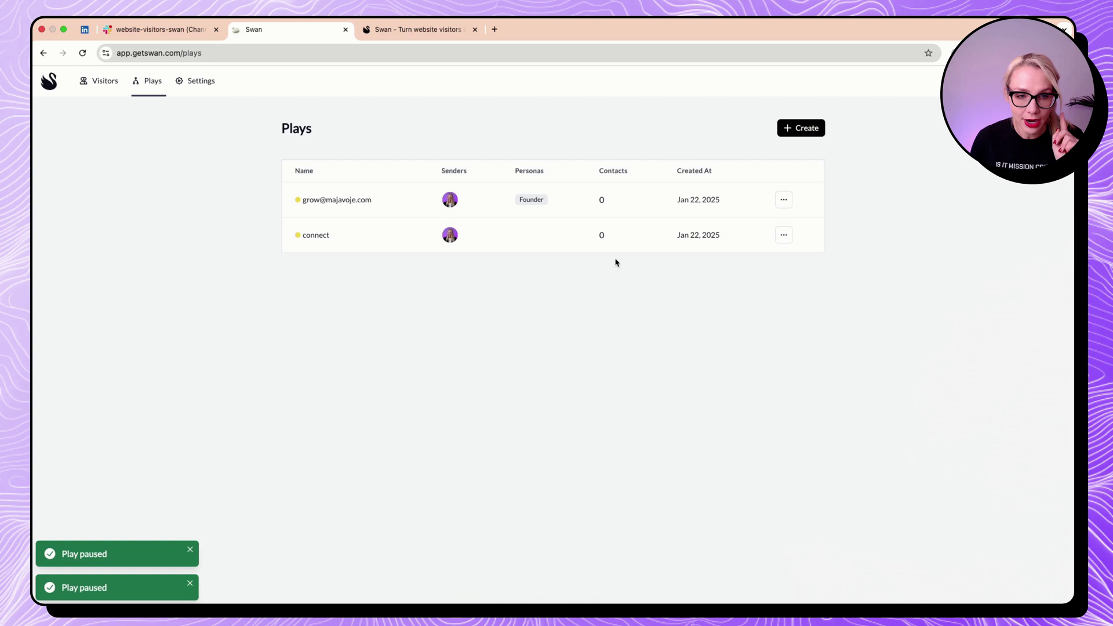
# Create a new play named 'founder - connect -workshop'.
pyautogui.click(802, 128)
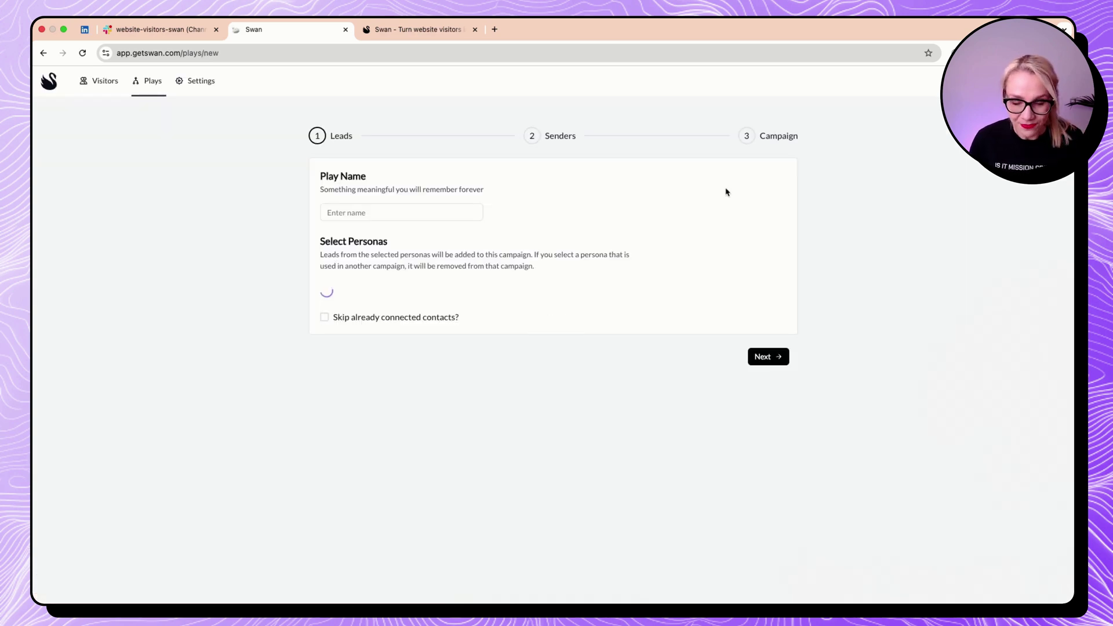
pyautogui.click(341, 212)
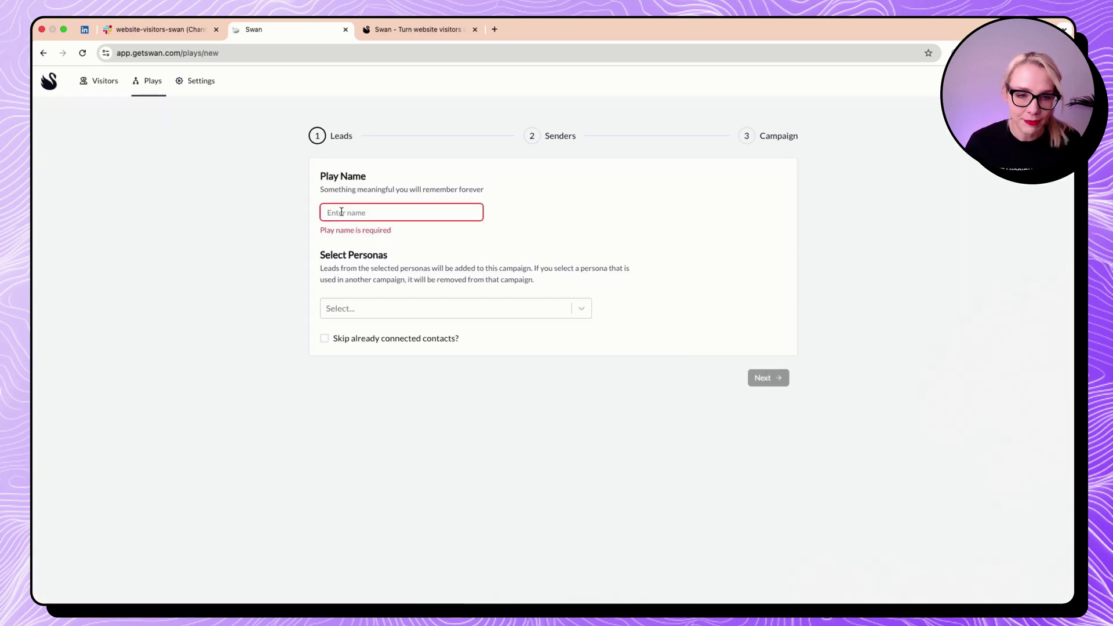
pyautogui.click(341, 212)
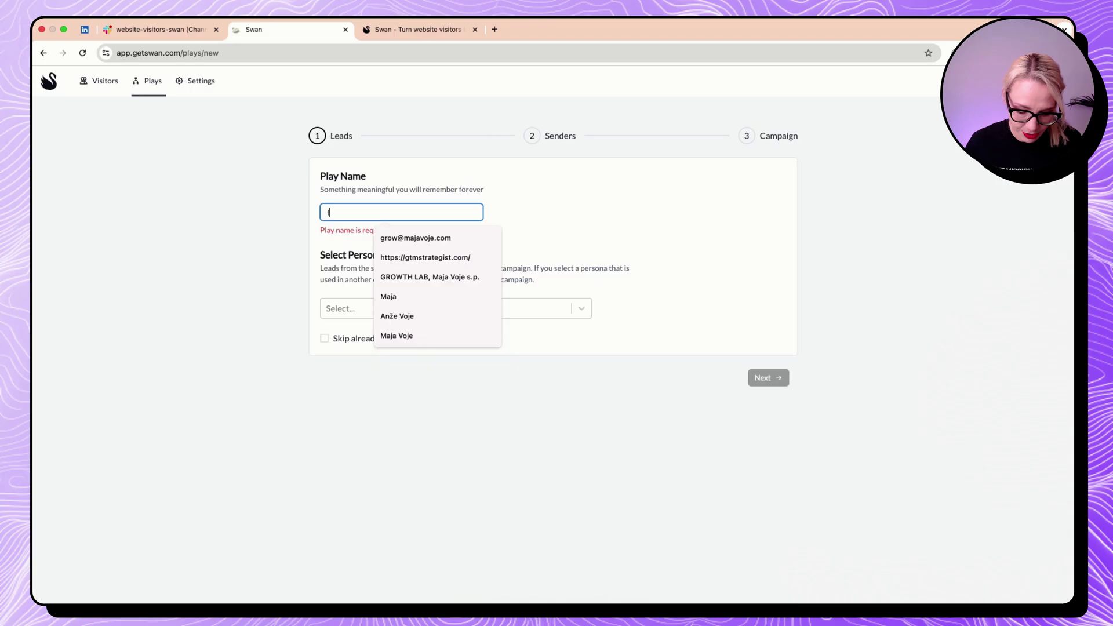
pyautogui.write('founderd')
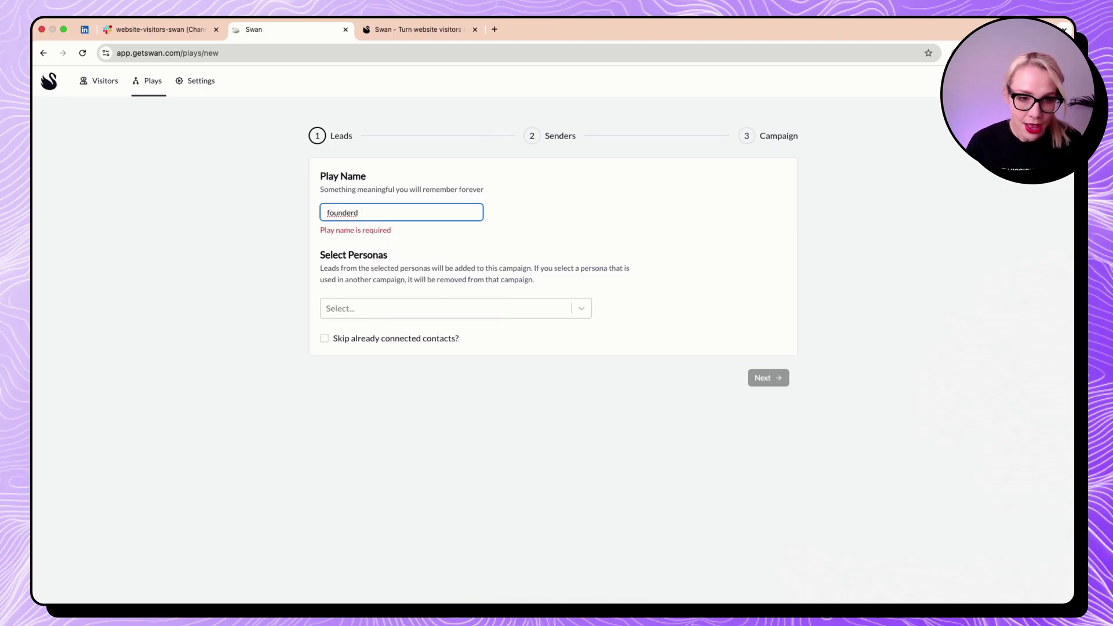
pyautogui.press('BackSpace')
pyautogui.press('BackSpace')
pyautogui.press('Escape')
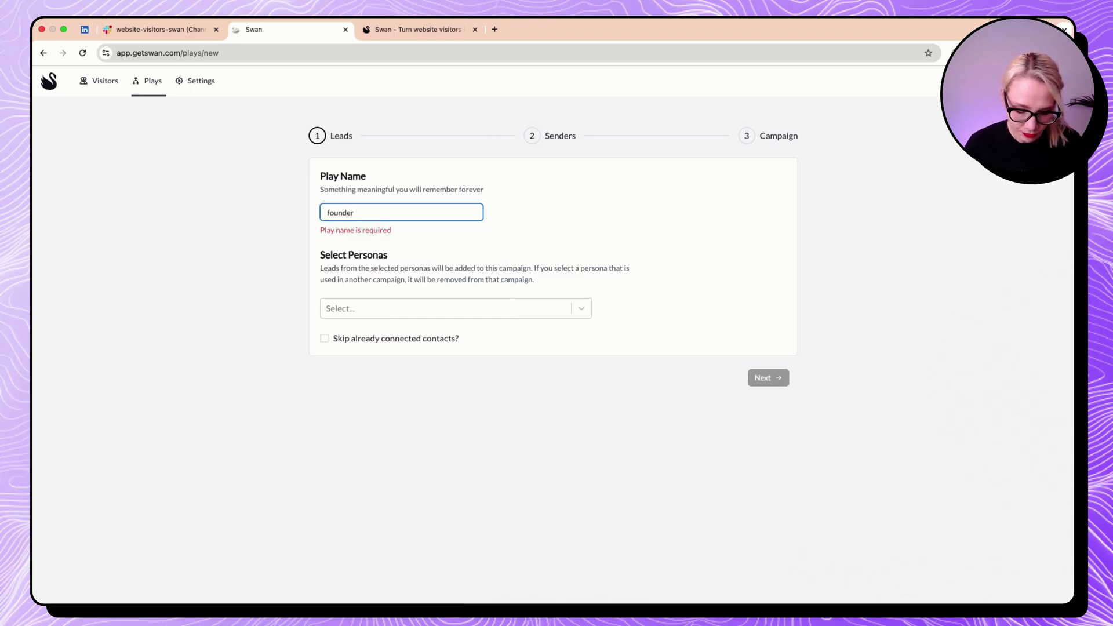
pyautogui.write('- connec')
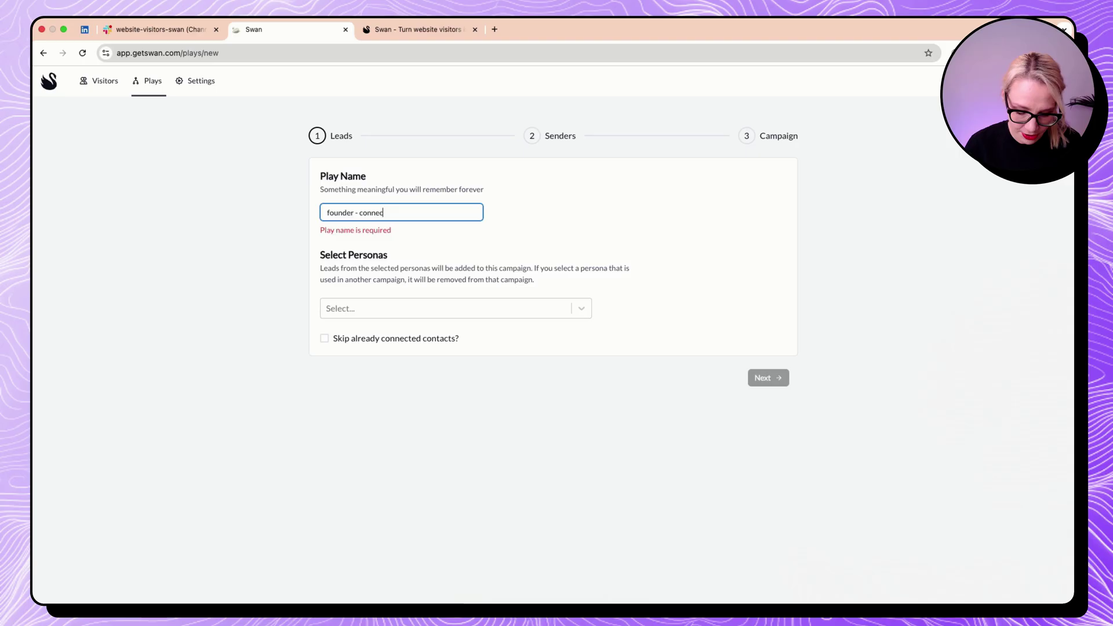
pyautogui.write('t -workshop')
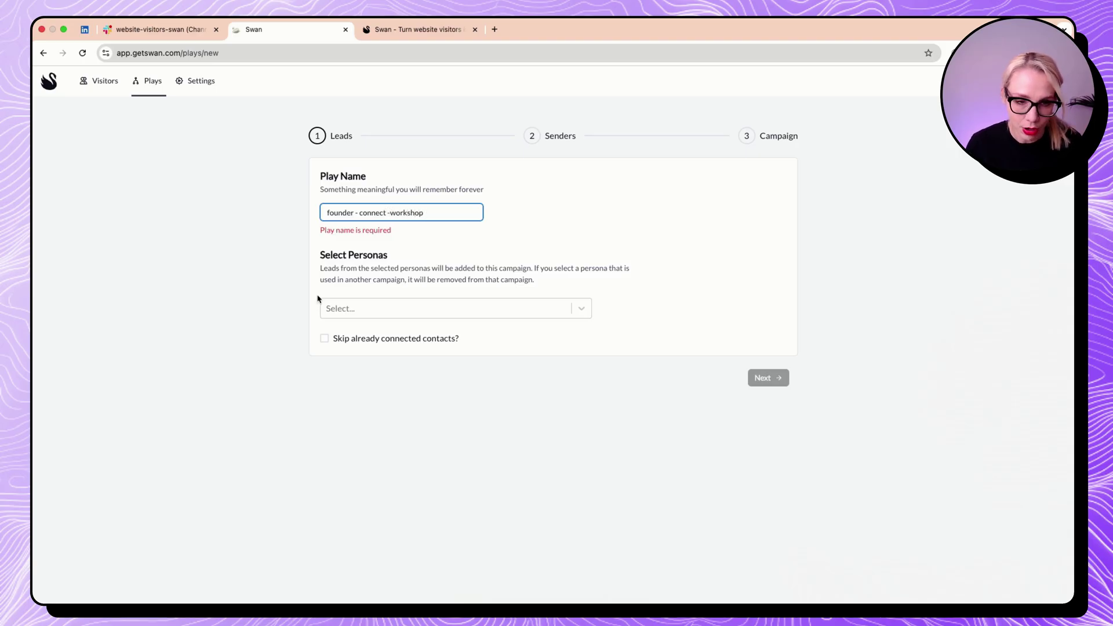
# Target the Founder persona, skip already connected contacts, and continue to Senders.
pyautogui.click(377, 308)
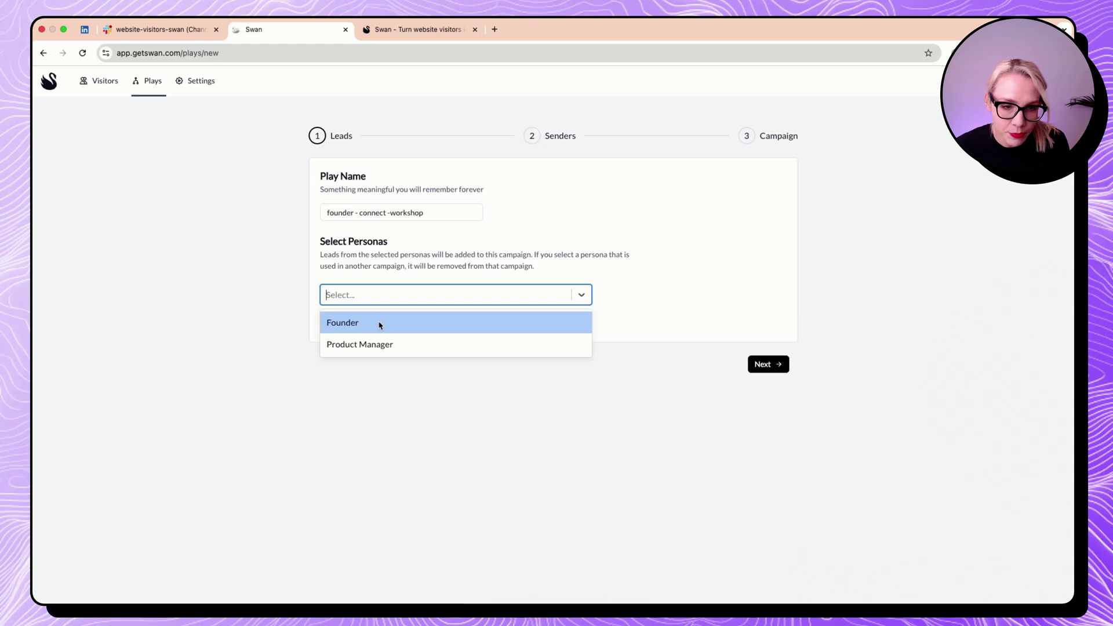
pyautogui.click(380, 325)
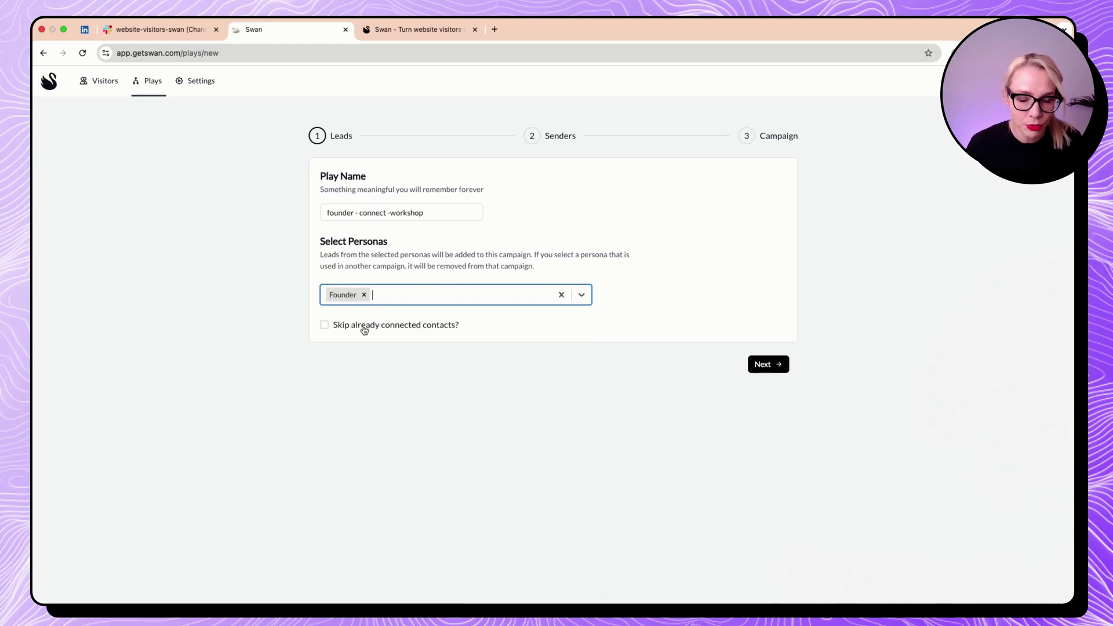
pyautogui.click(324, 325)
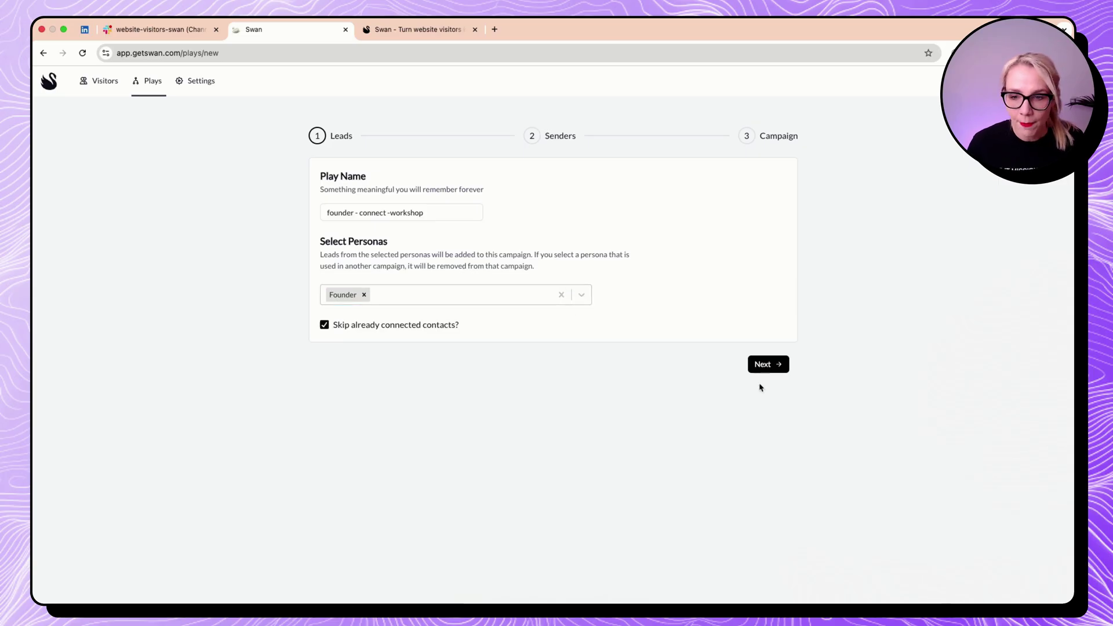
pyautogui.click(761, 365)
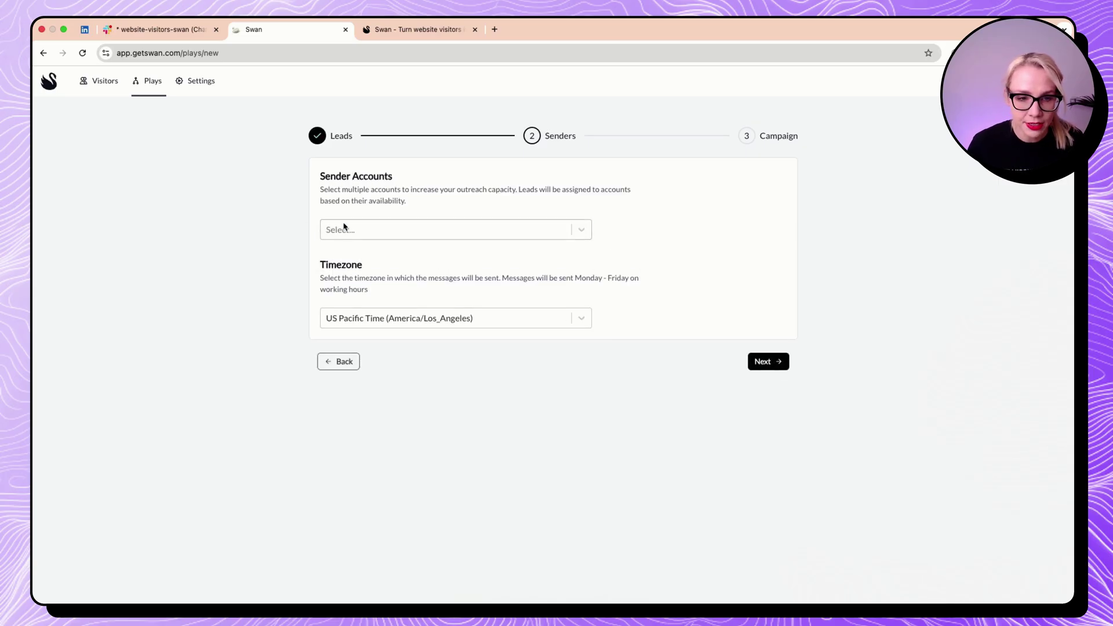
# Add the sender account, set timezone to Central Europe (Europe/Berlin), and continue to Campaign.
pyautogui.click(344, 226)
pyautogui.click(371, 266)
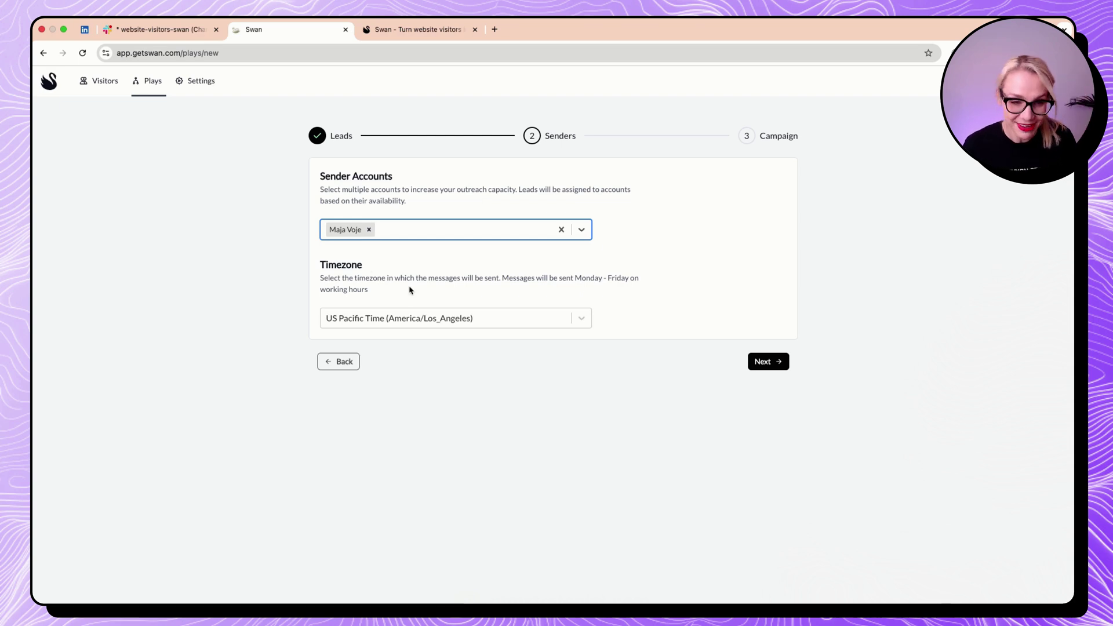
pyautogui.click(405, 325)
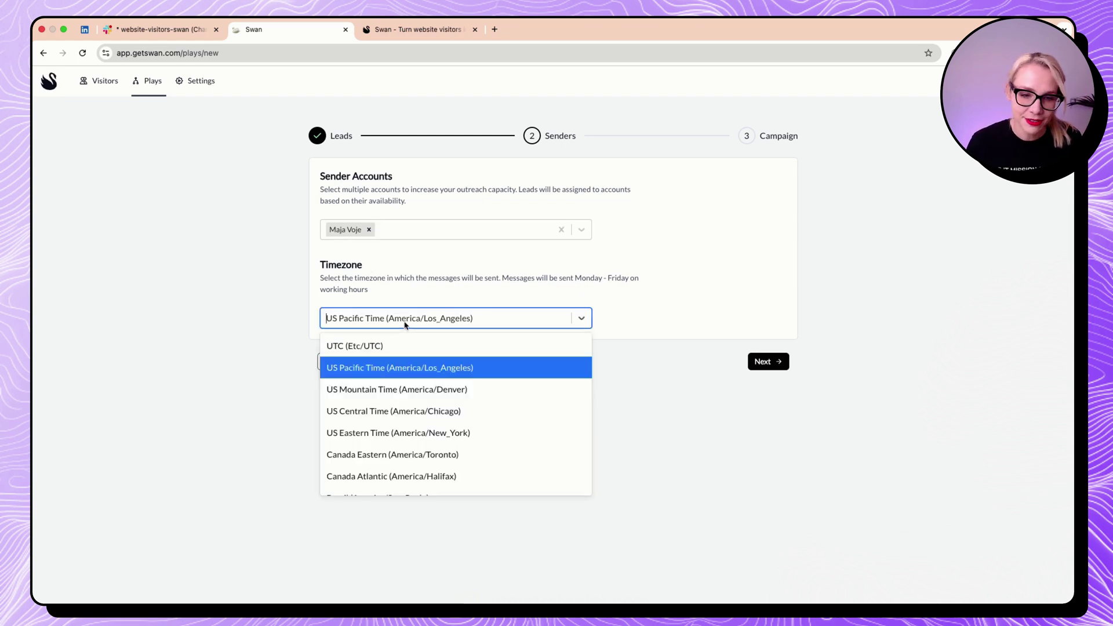
pyautogui.scroll(-5, 402, 348)
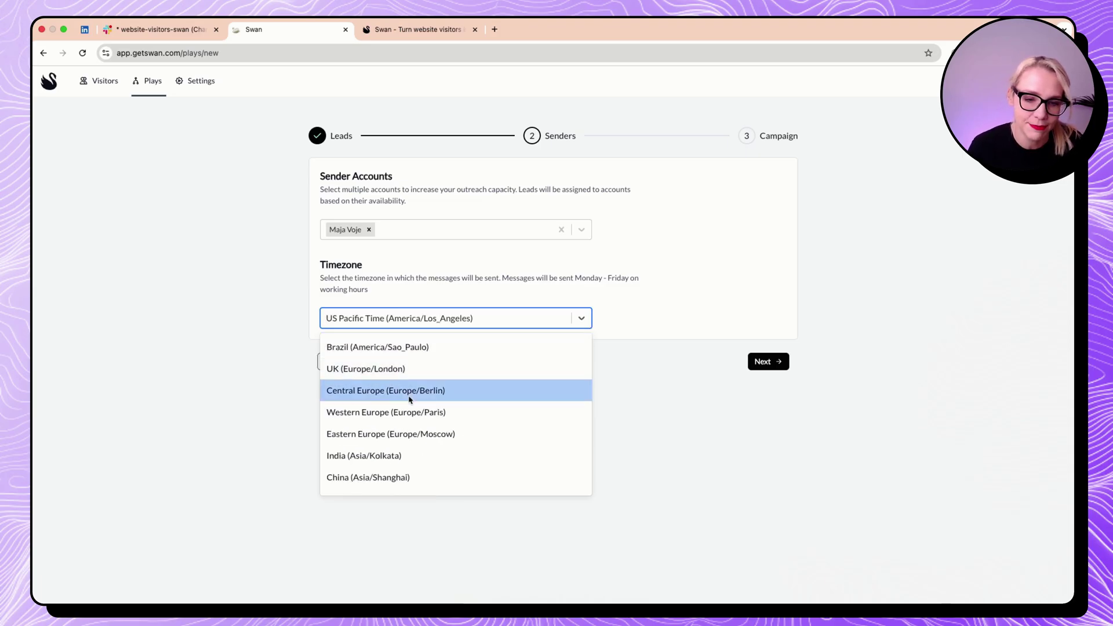
pyautogui.click(393, 390)
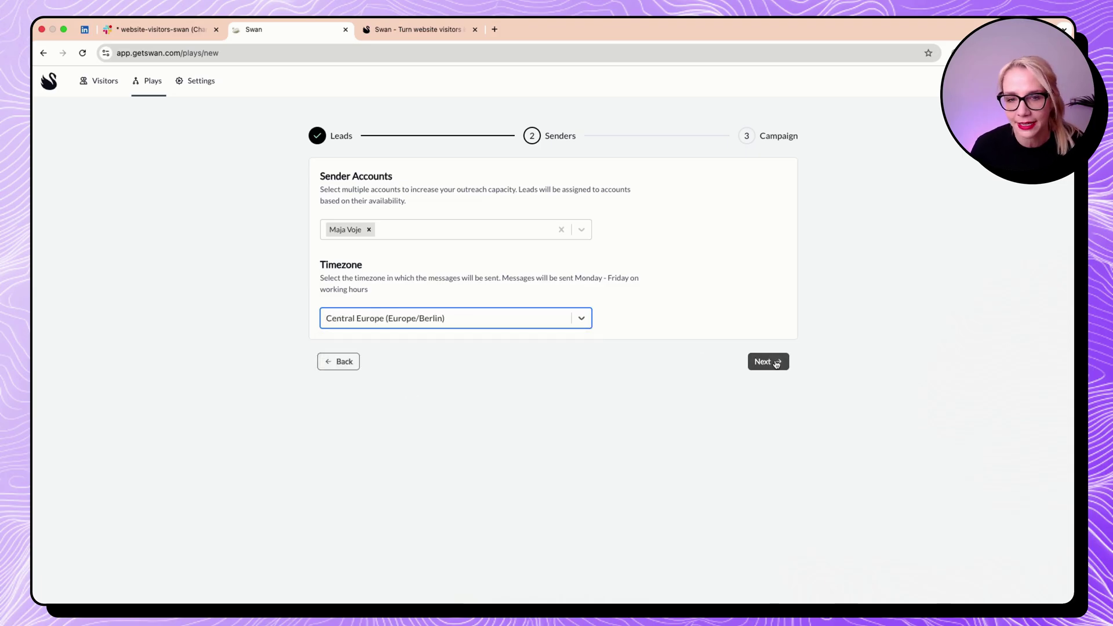
pyautogui.click(779, 362)
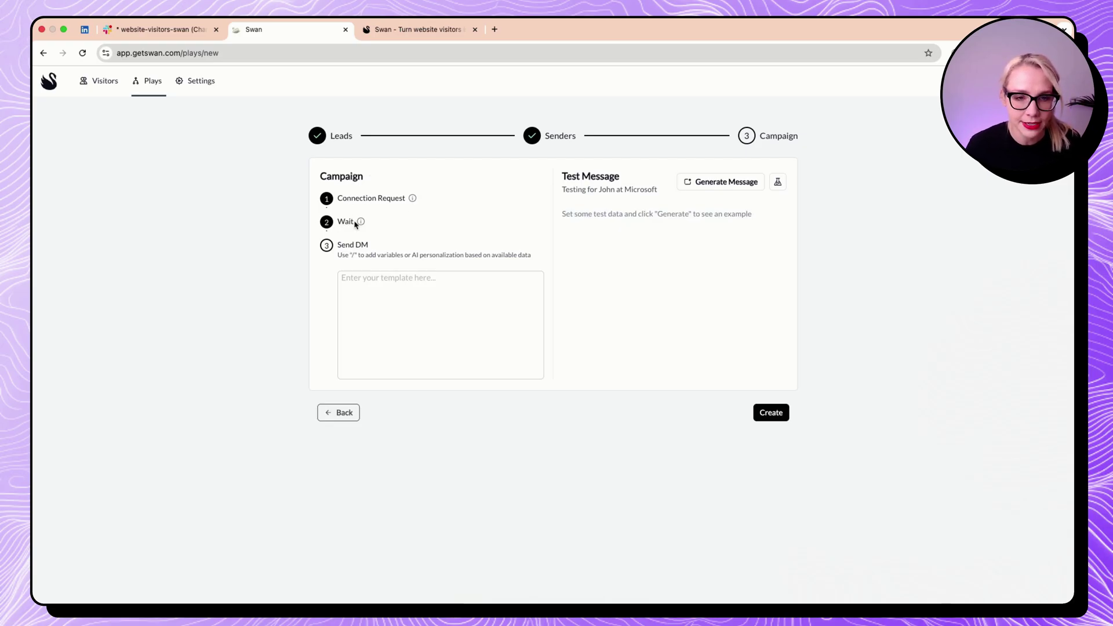
# Write the DM 'hello, you checked my website; let's hop on a Zoom call, yes?' and generate a test message.
pyautogui.moveTo(360, 222)
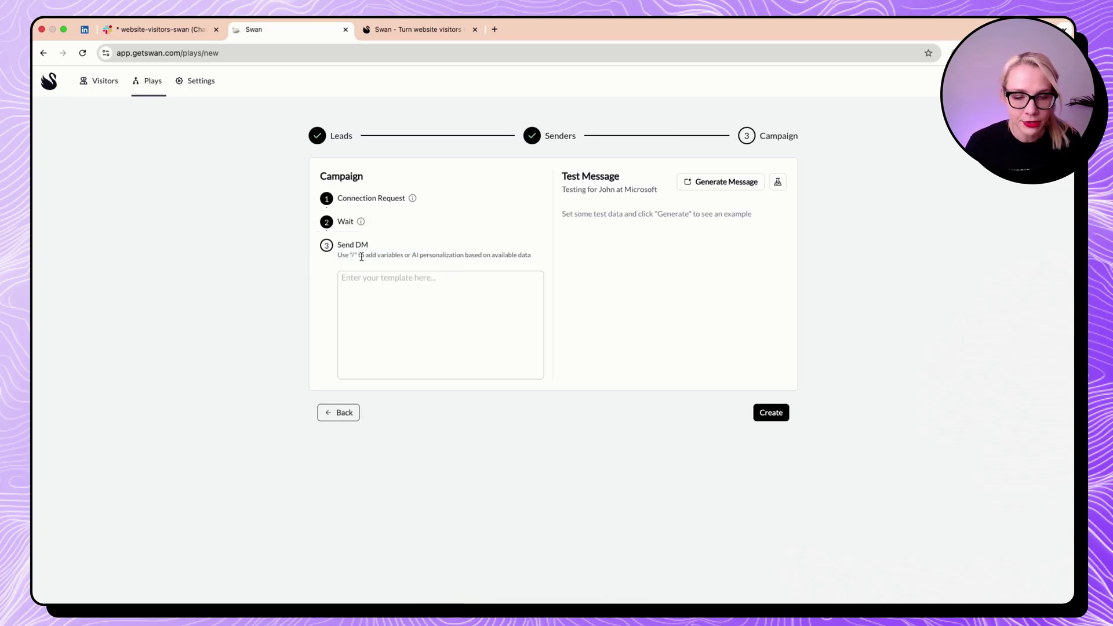
pyautogui.click(373, 320)
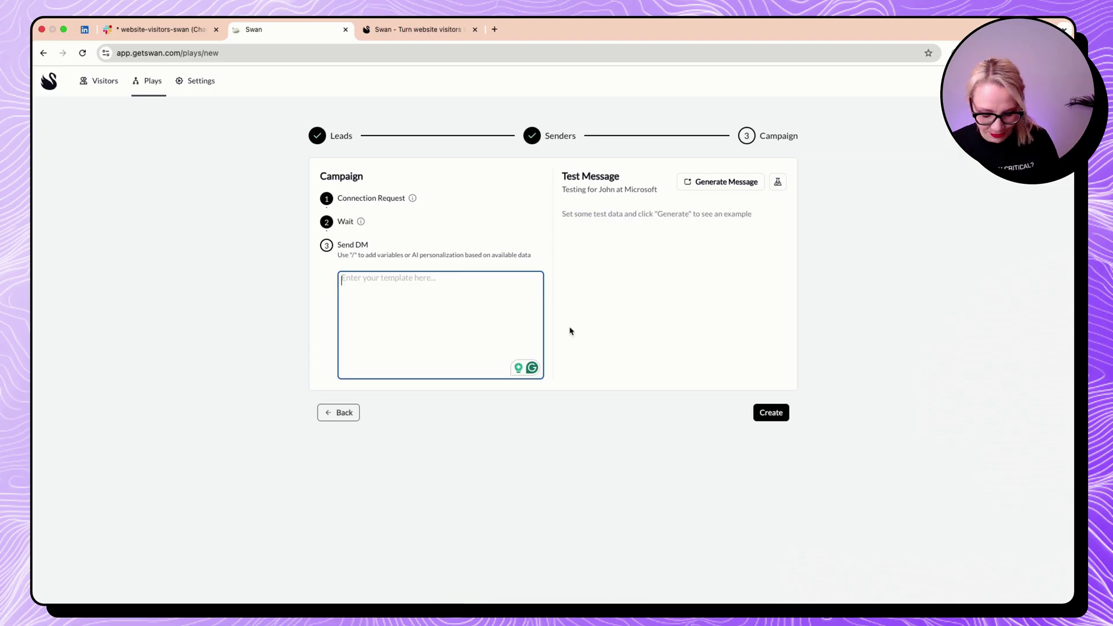
pyautogui.write('hello, ')
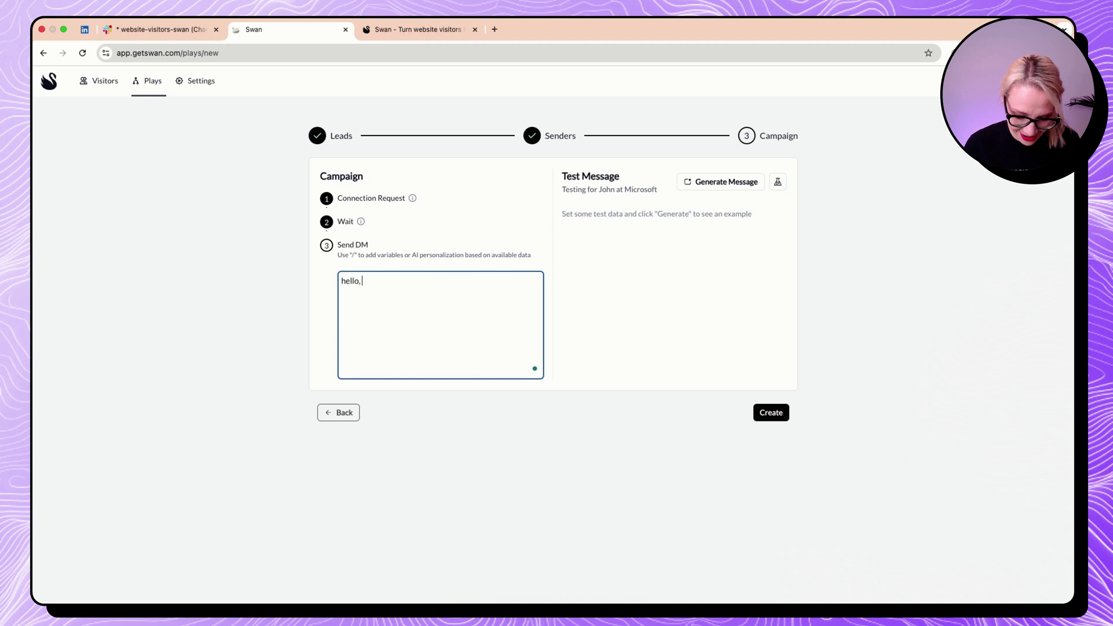
pyautogui.write('you checked my websitite')
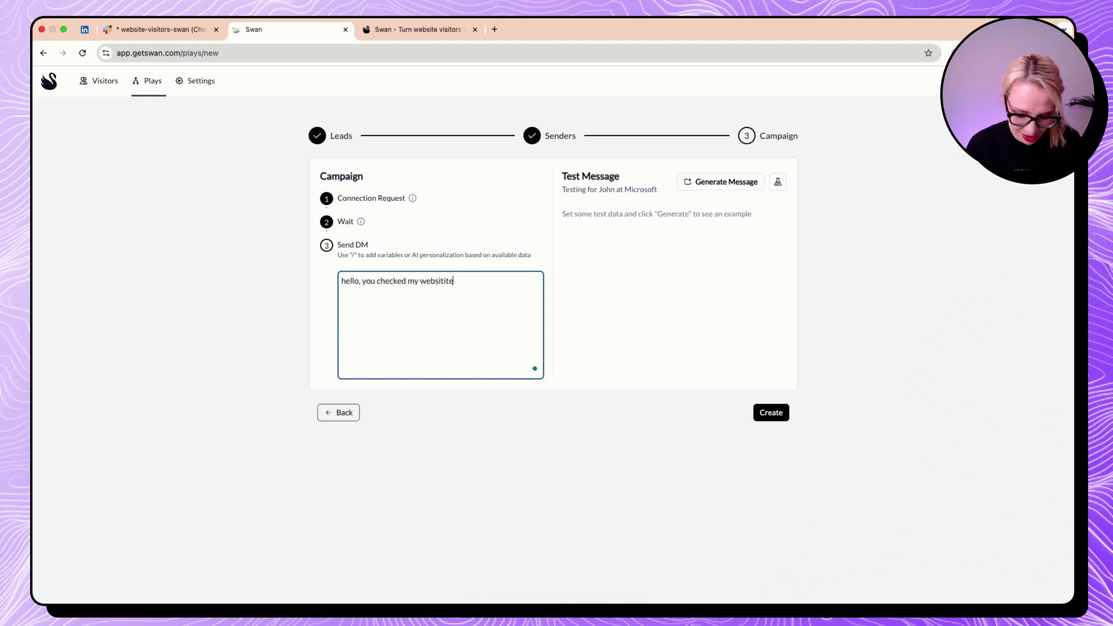
pyautogui.write(", let's")
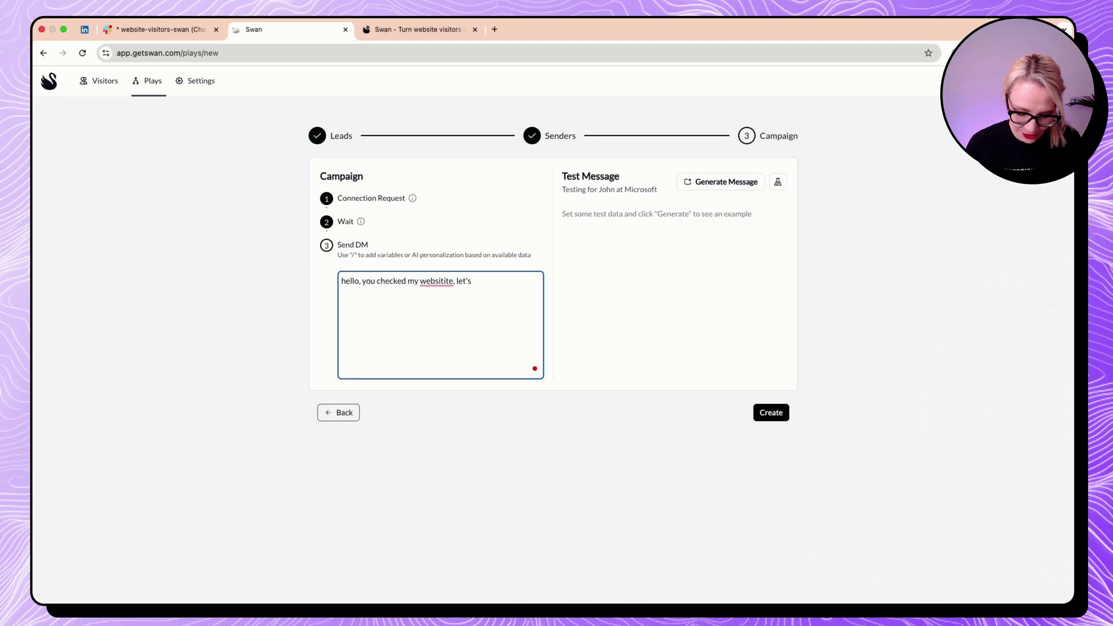
pyautogui.write(' hop on a')
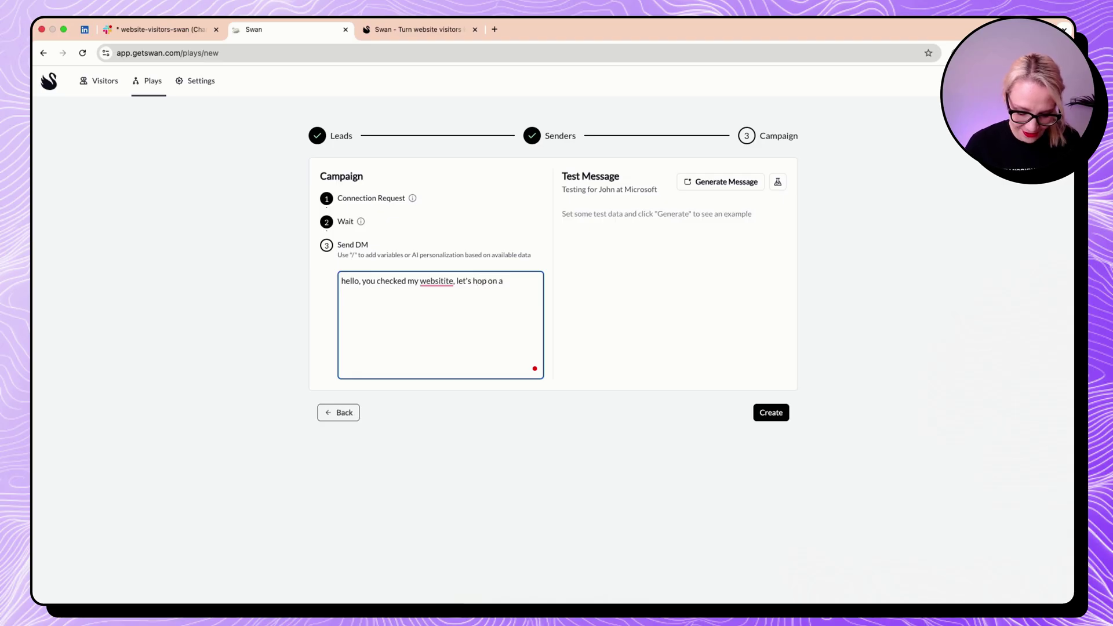
pyautogui.write(' zoom call, yes?')
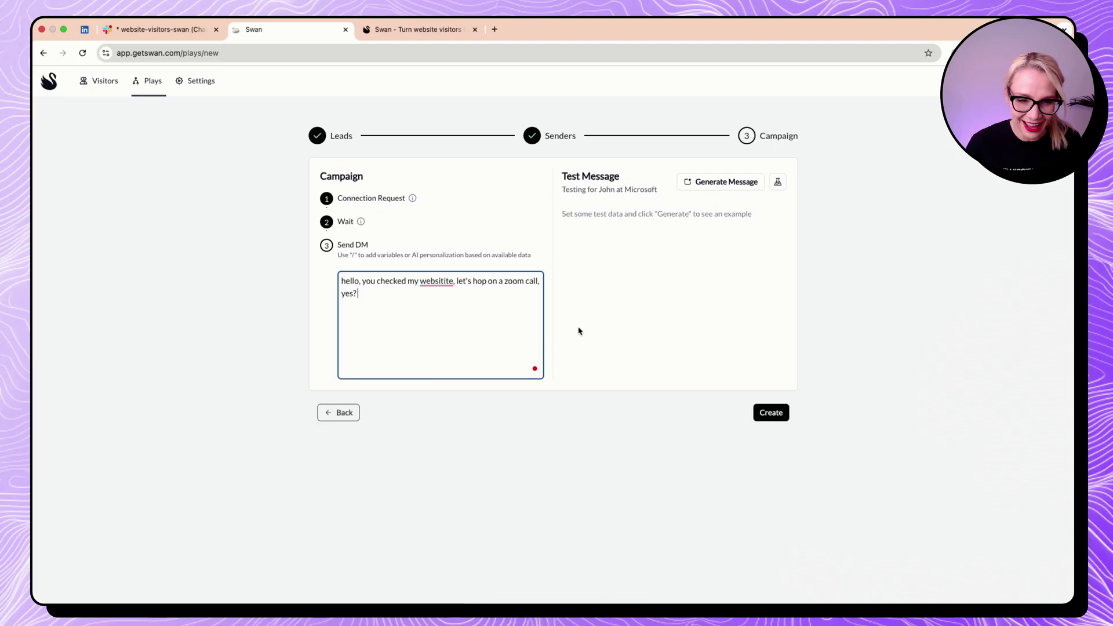
pyautogui.click(441, 282)
pyautogui.click(467, 320)
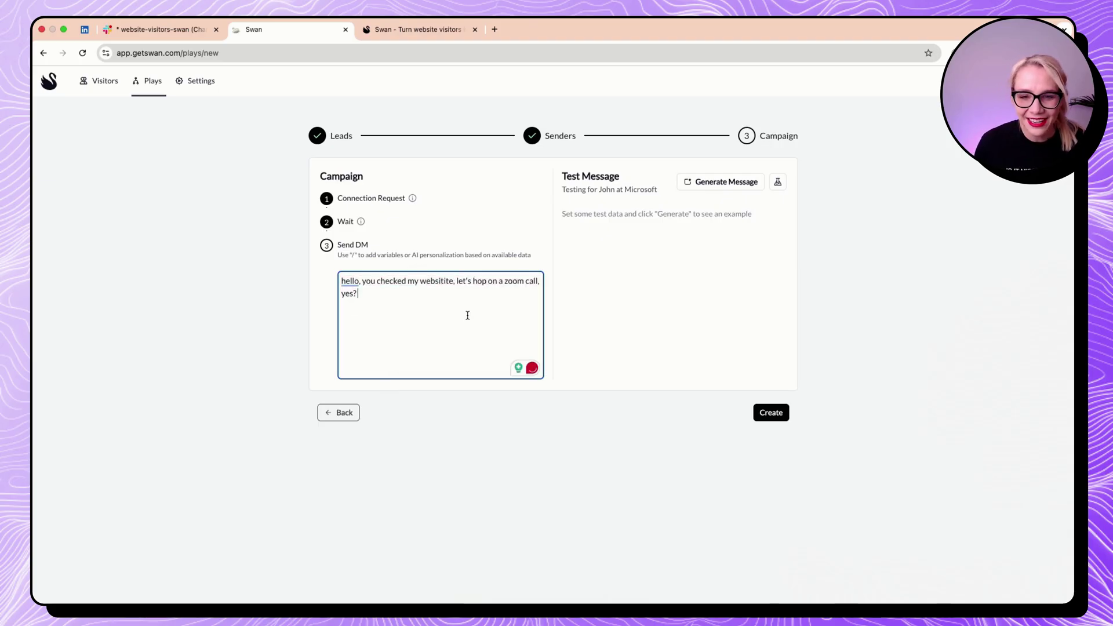
pyautogui.click(700, 183)
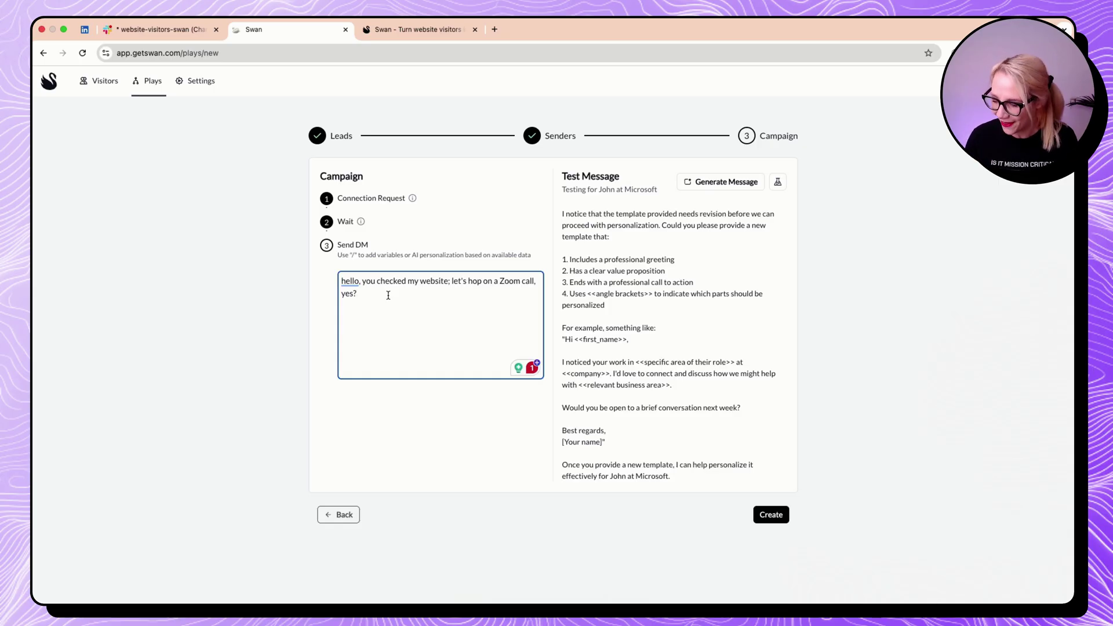
# Append an AI personalization variable with the prompt 'company' after 'yes?' in the DM.
pyautogui.write('/')
pyautogui.press('Return')
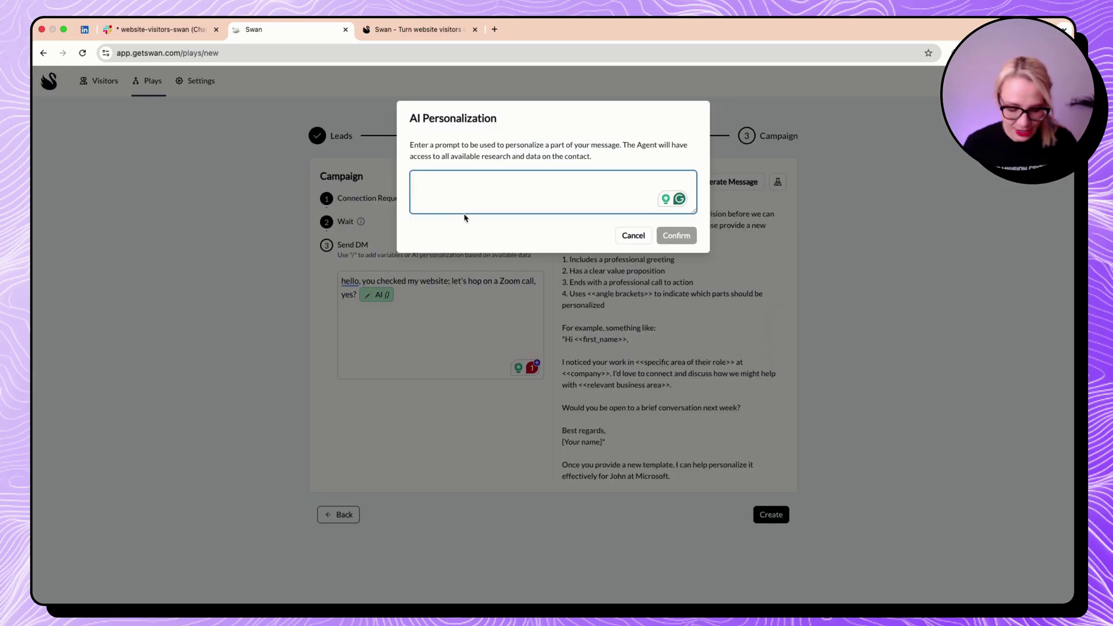
pyautogui.write('co')
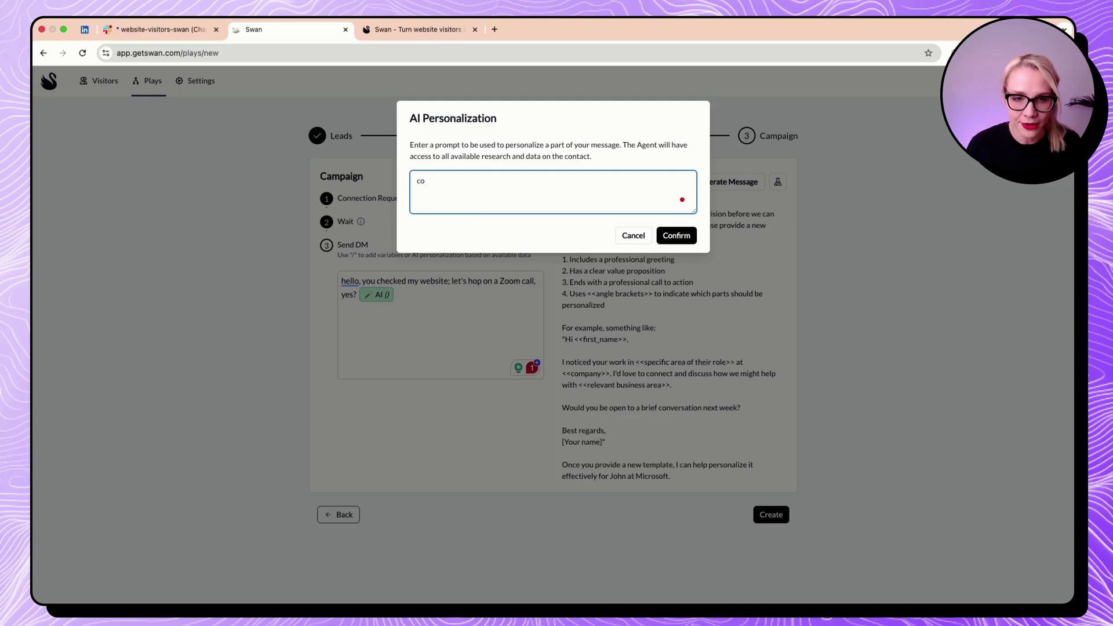
pyautogui.write('mympany')
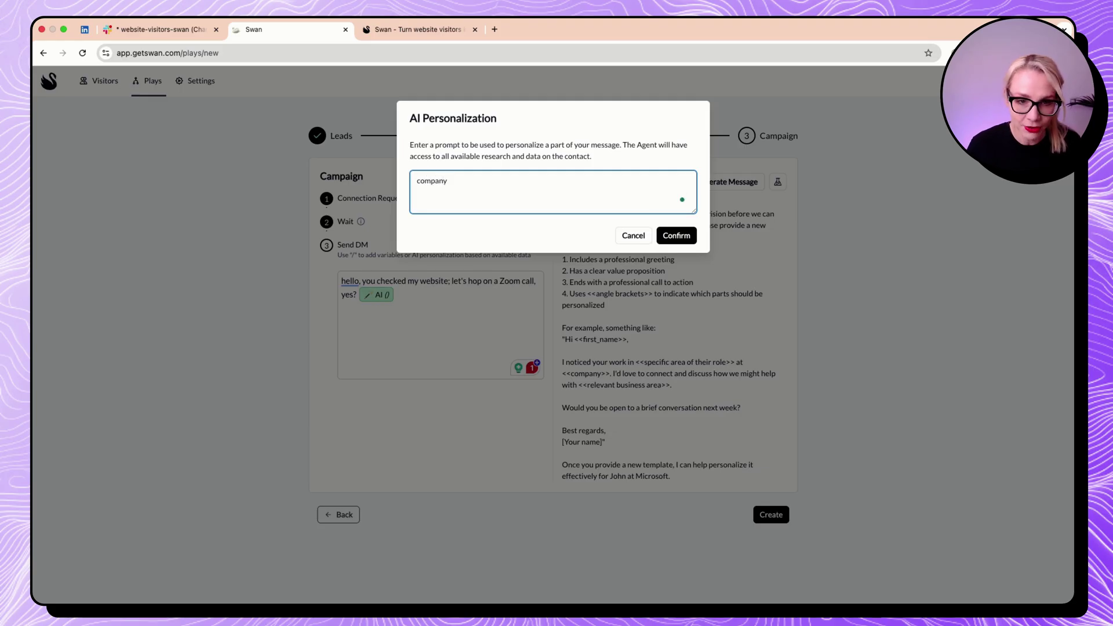
pyautogui.click(676, 235)
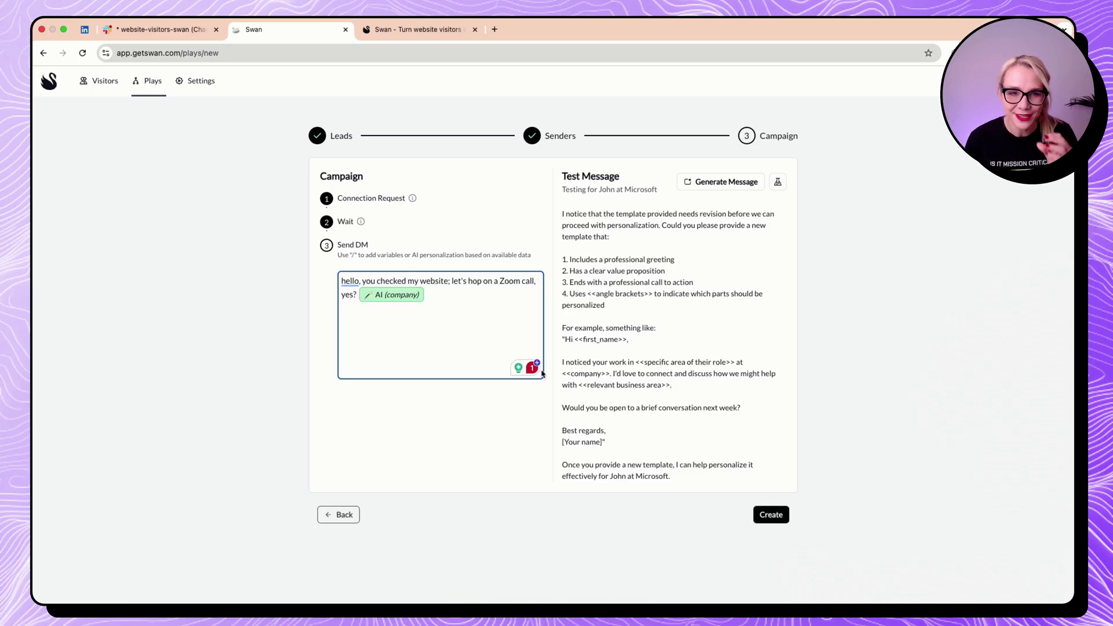
# Switch to the Swan pricing page and browse the Starter, Growth and Scale monthly plans.
pyautogui.click(445, 36)
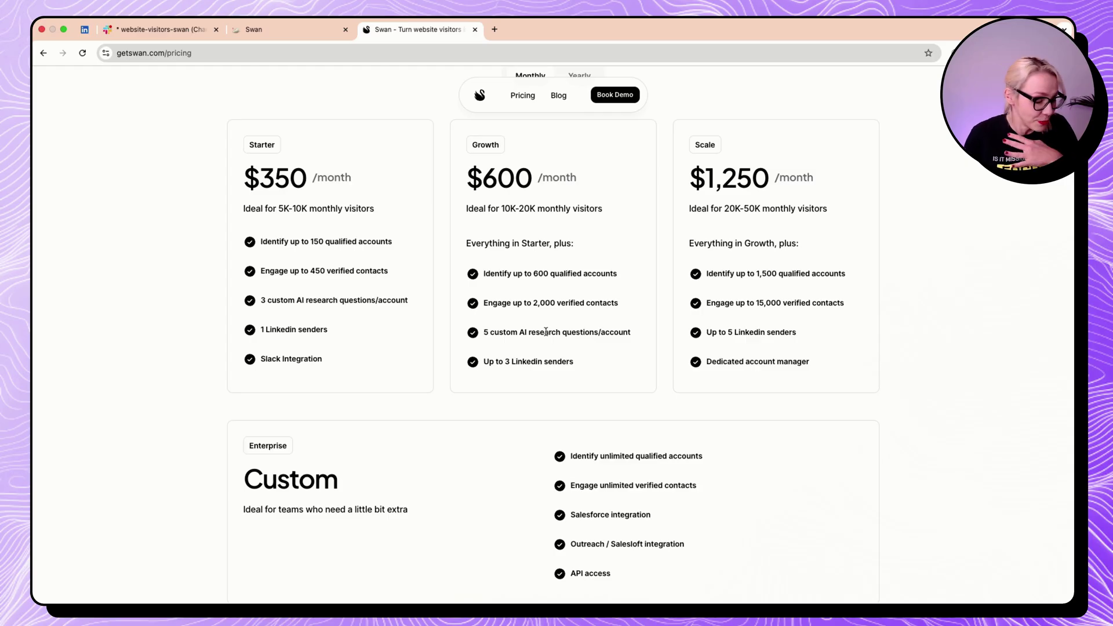
pyautogui.scroll(5, 545, 332)
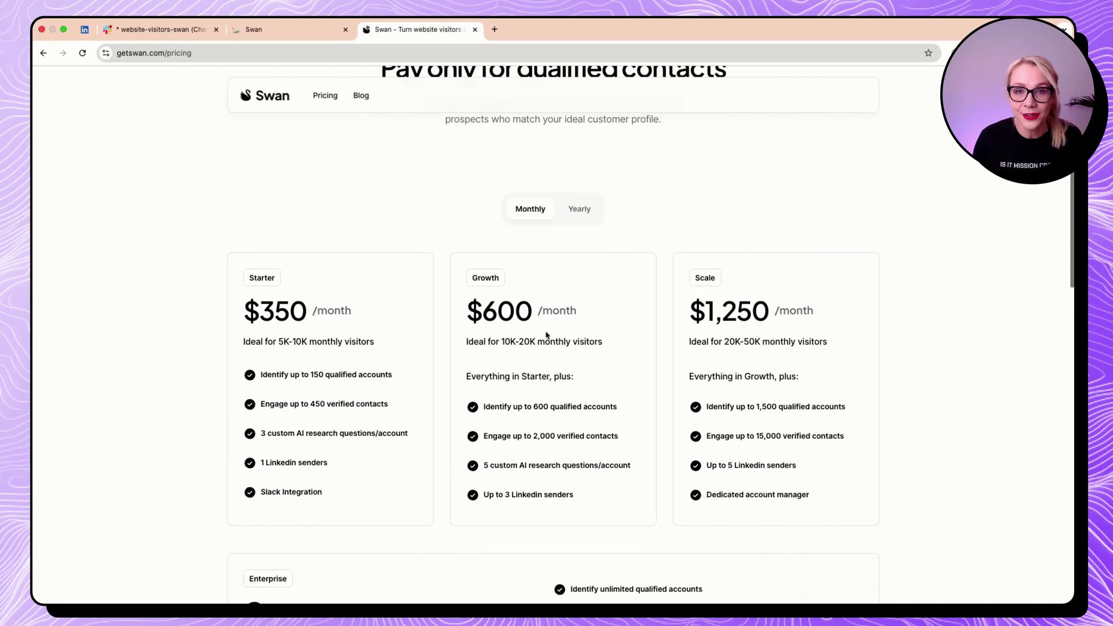
pyautogui.scroll(-3, 545, 335)
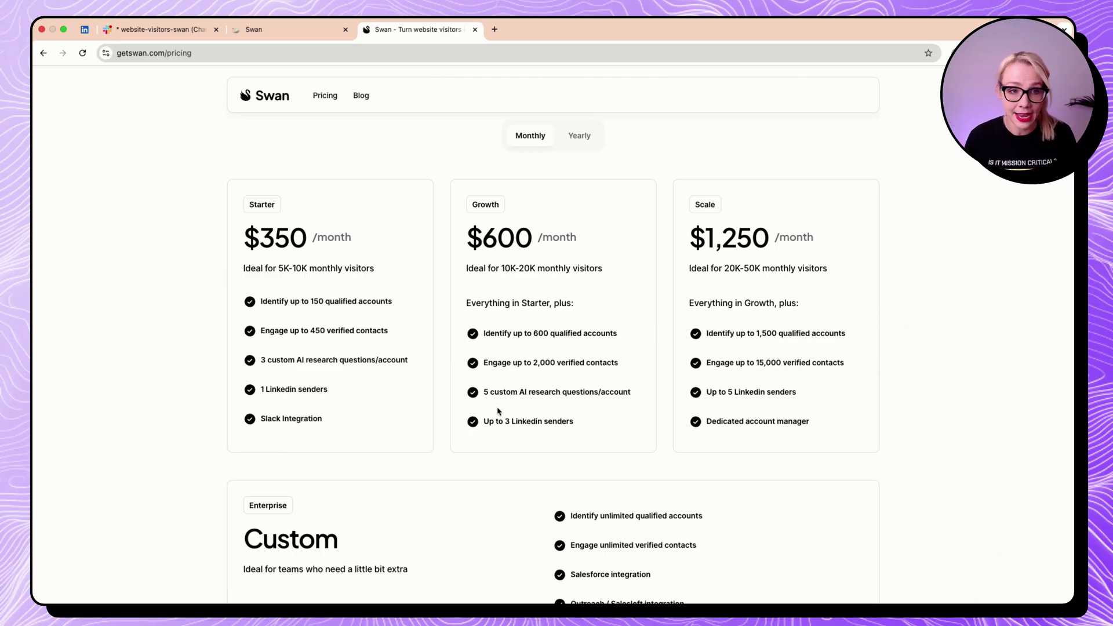
pyautogui.click(174, 30)
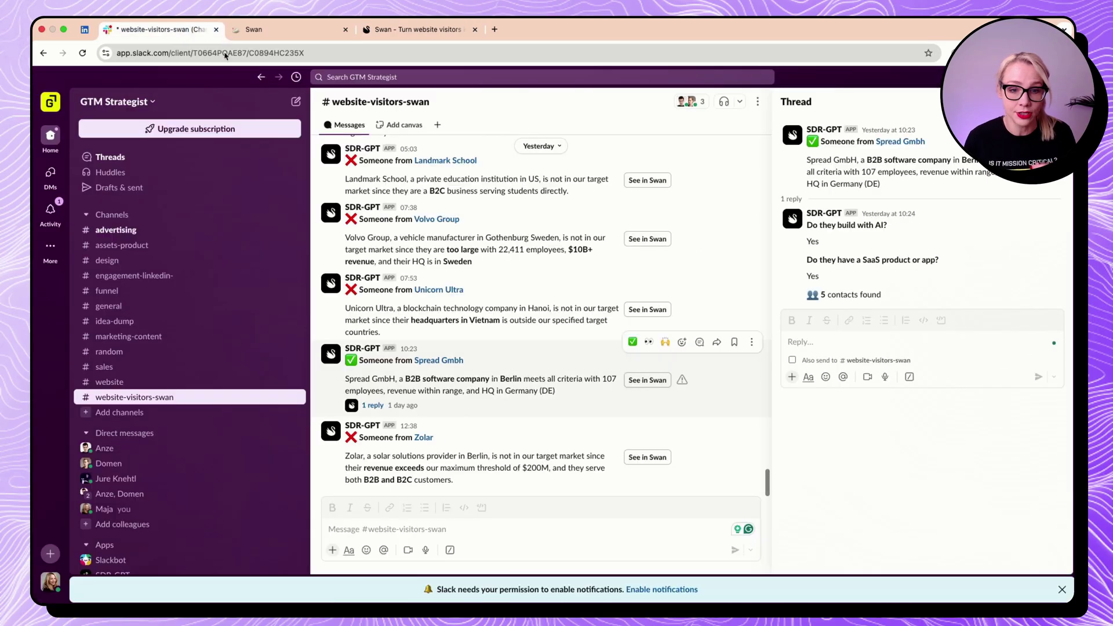
pyautogui.scroll(5, 557, 274)
pyautogui.scroll(5, 556, 274)
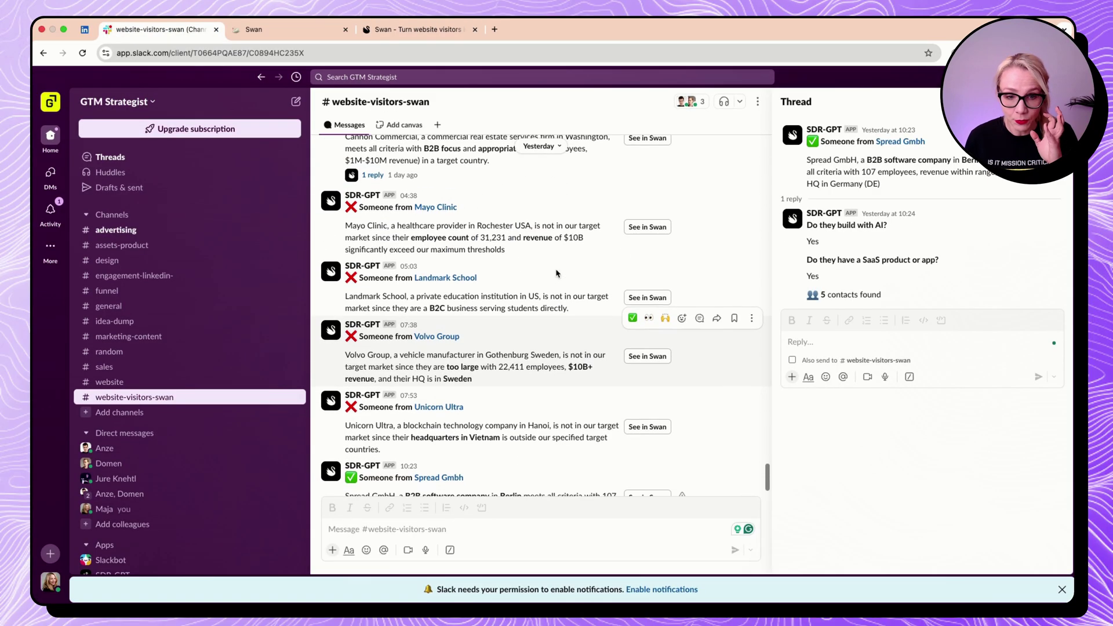
pyautogui.scroll(-3, 557, 274)
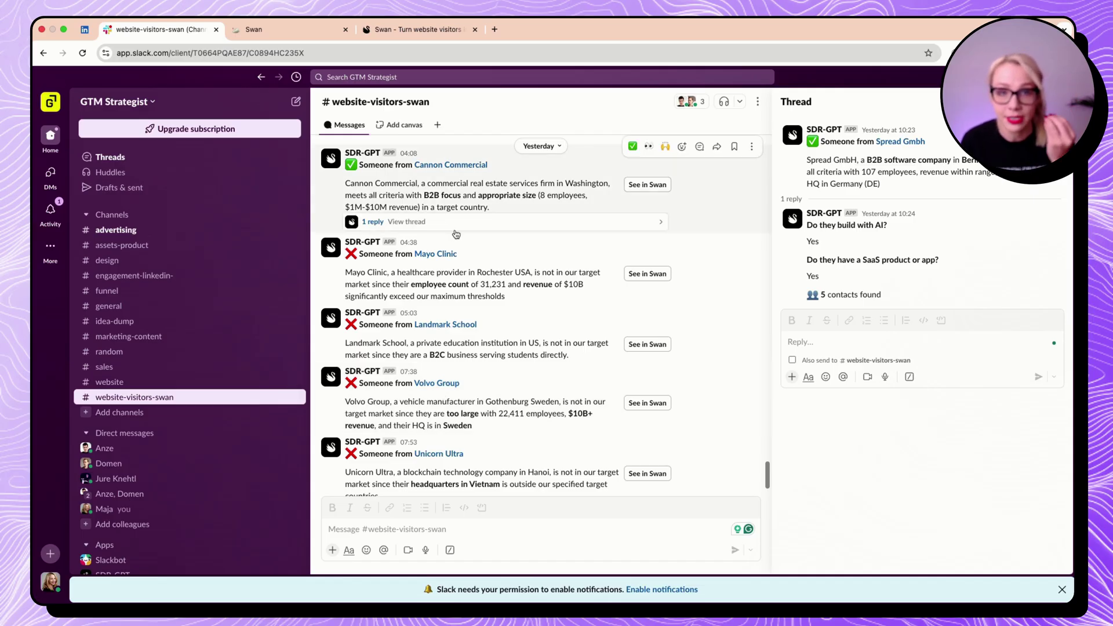
pyautogui.click(413, 26)
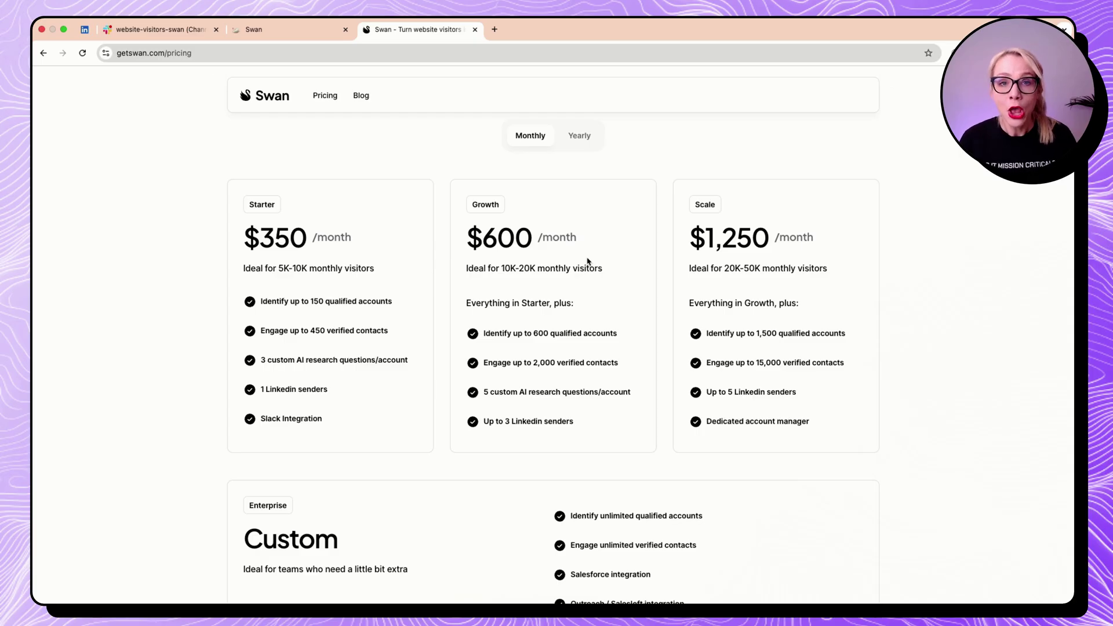
# Go from the pricing page back to the getswan.com home page via the Swan logo.
pyautogui.scroll(4, 587, 262)
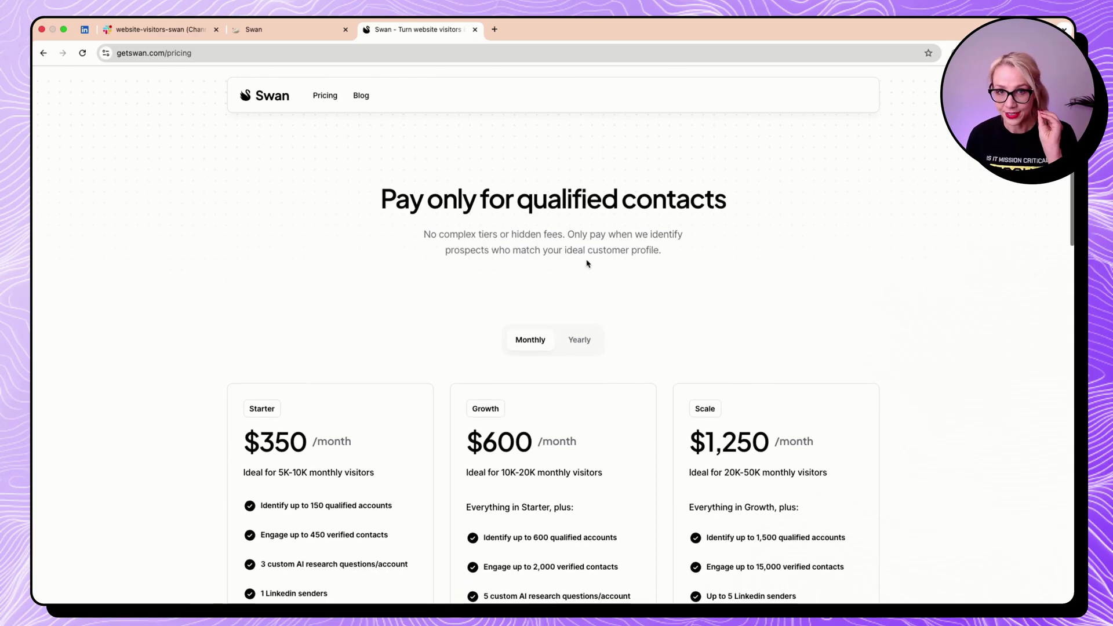
pyautogui.click(283, 105)
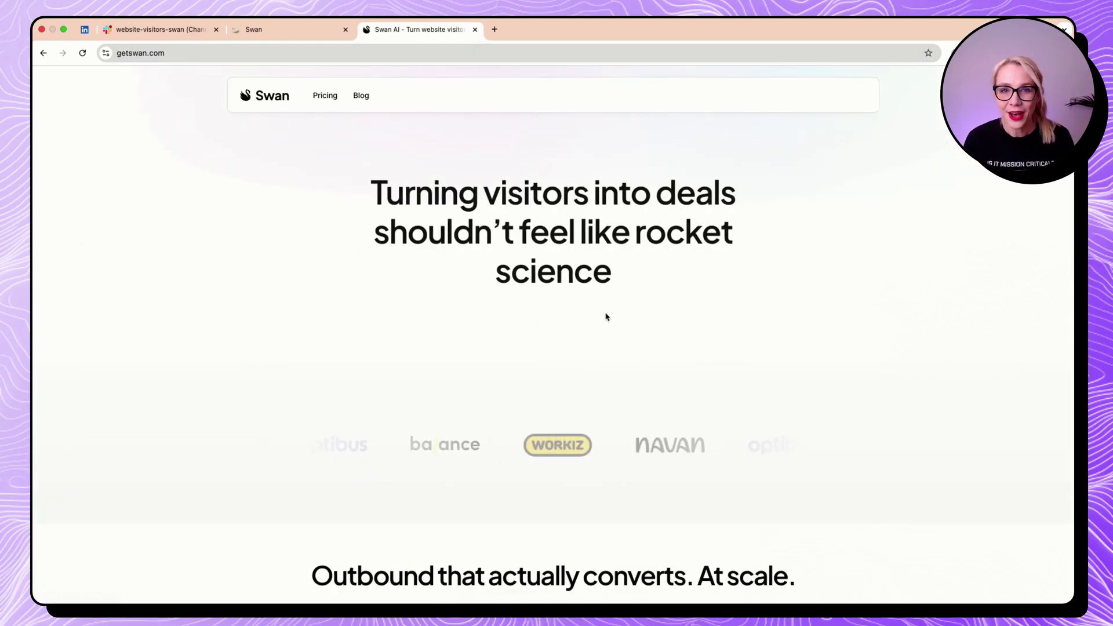